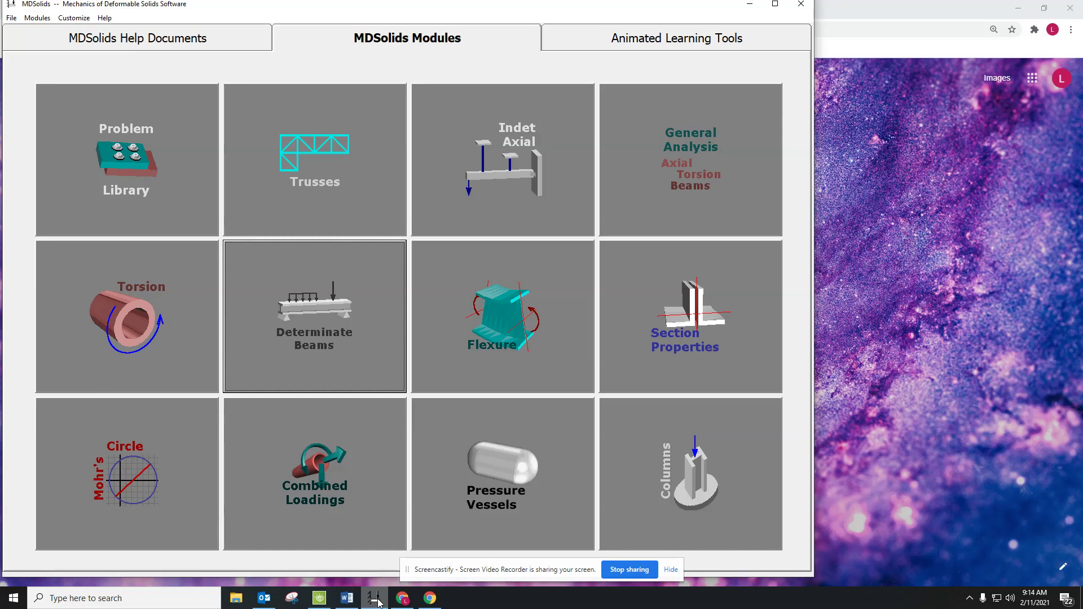
# Step: Bring the Word report forward and place the cursor on the empty line below 'Interior Beam'
pyautogui.click(350, 602)
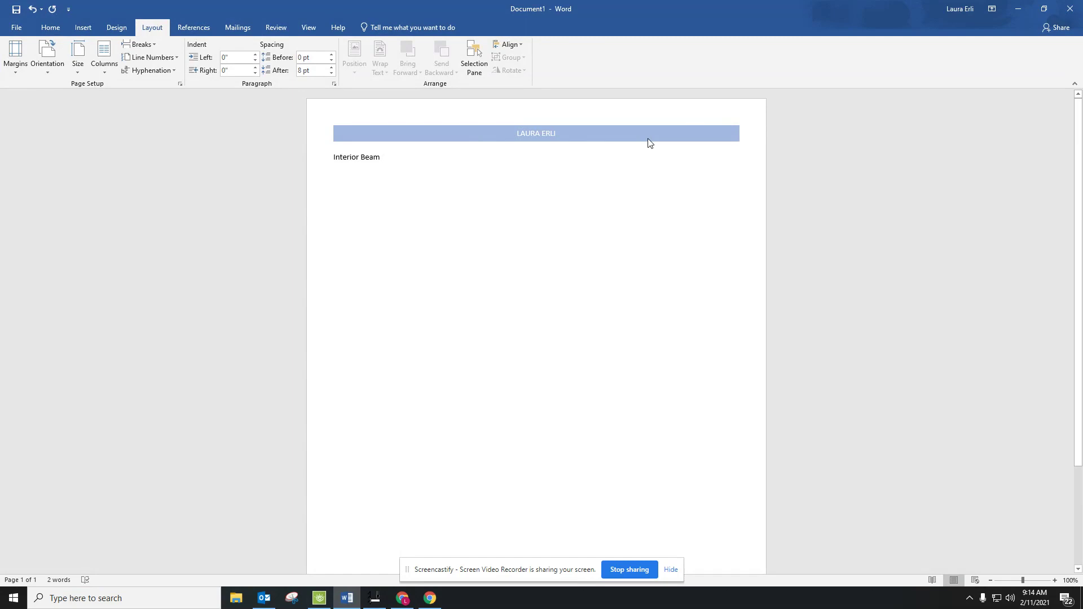
pyautogui.click(375, 212)
# Step: Start a simply supported beam in MDSolids' Determinate Beams module
pyautogui.click(374, 598)
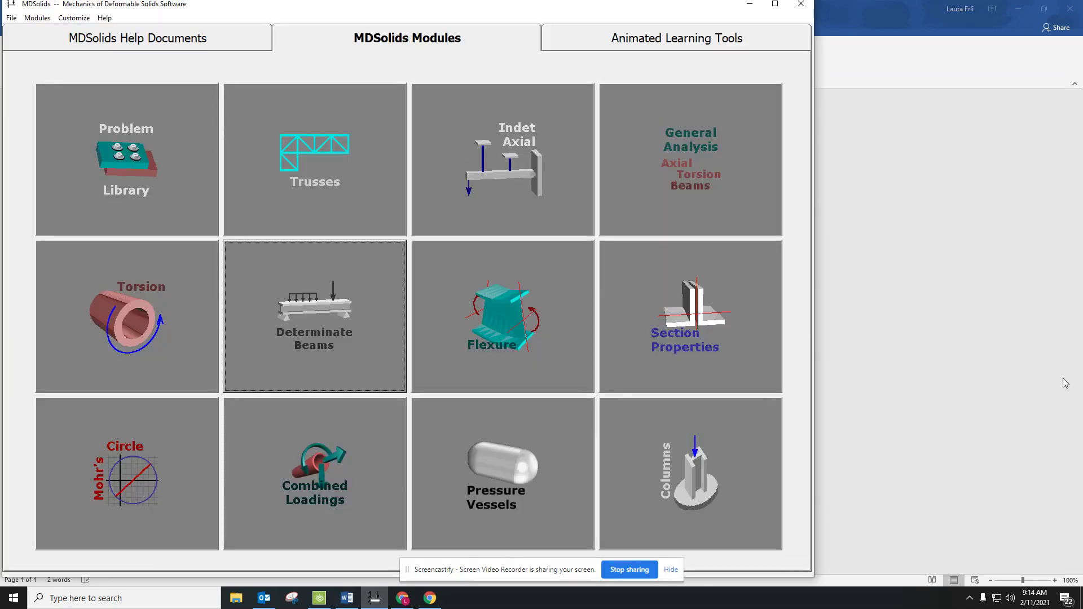
pyautogui.moveTo(374, 598)
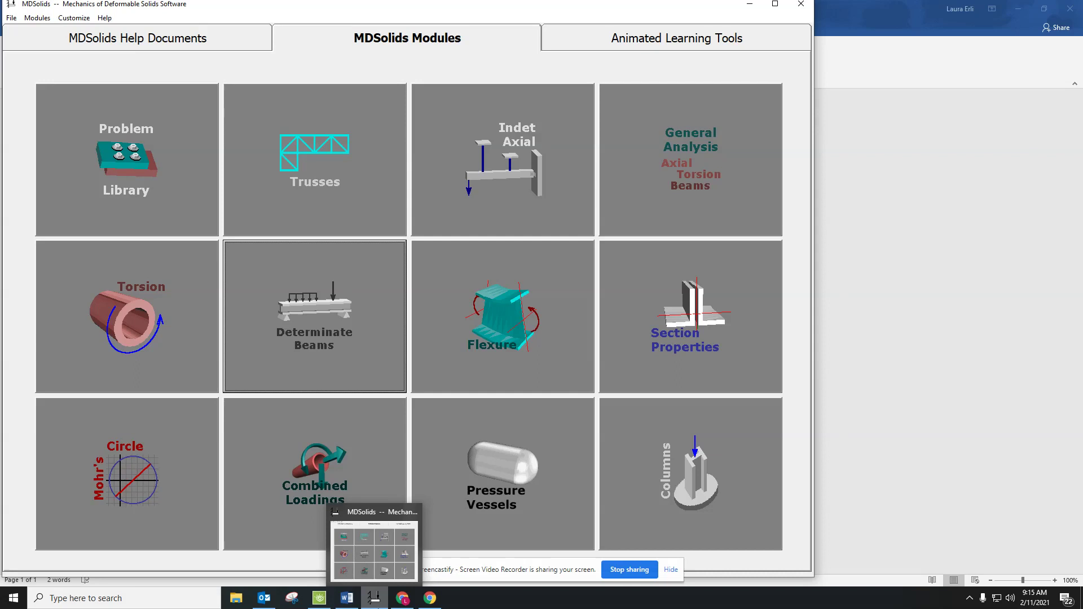
pyautogui.click(325, 326)
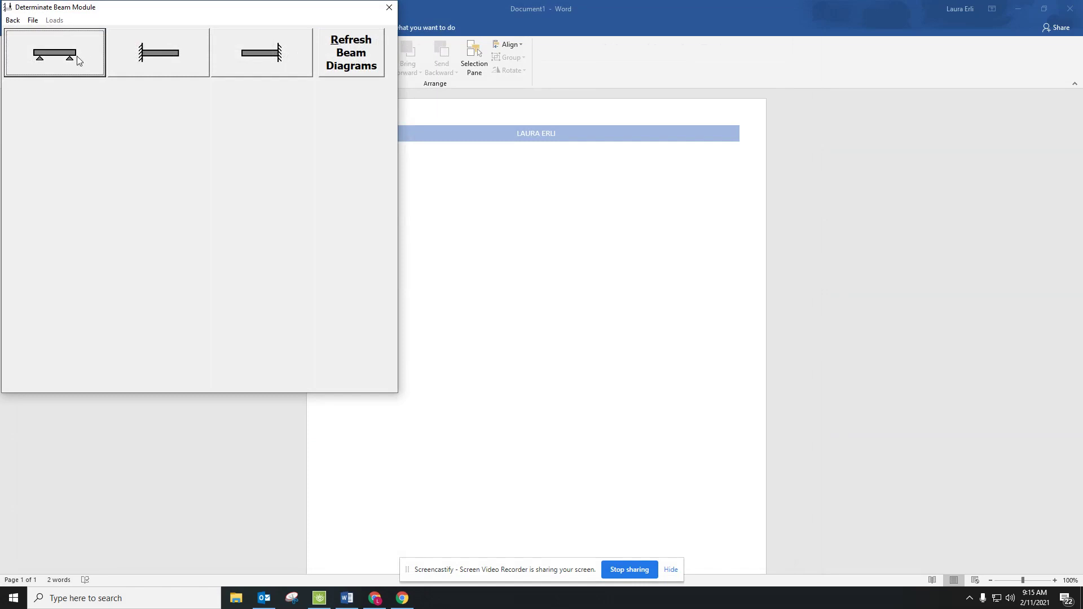
pyautogui.click(79, 60)
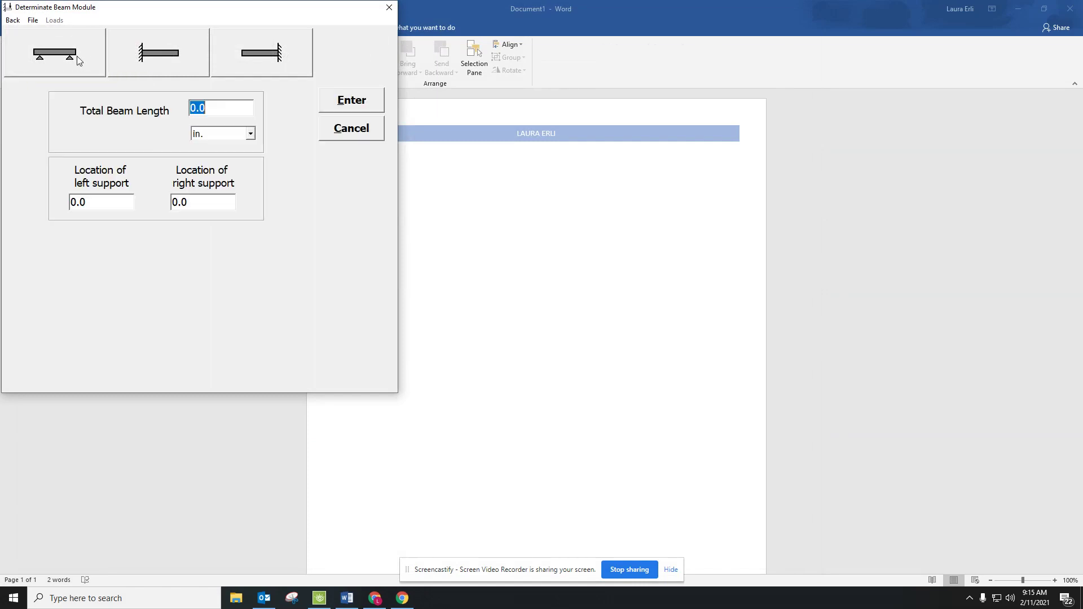
# Step: Set length units to feet, total beam length 18, and the right support at 18
pyautogui.click(250, 133)
pyautogui.click(250, 158)
pyautogui.click(230, 107)
pyautogui.moveTo(187, 108); pyautogui.dragTo(277, 109)
pyautogui.write('18')
pyautogui.doubleClick(212, 200)
pyautogui.write('18')
# Step: Apply a 1000 lb/ft downward uniform load from 0 to 18 ft on the beam
pyautogui.click(358, 99)
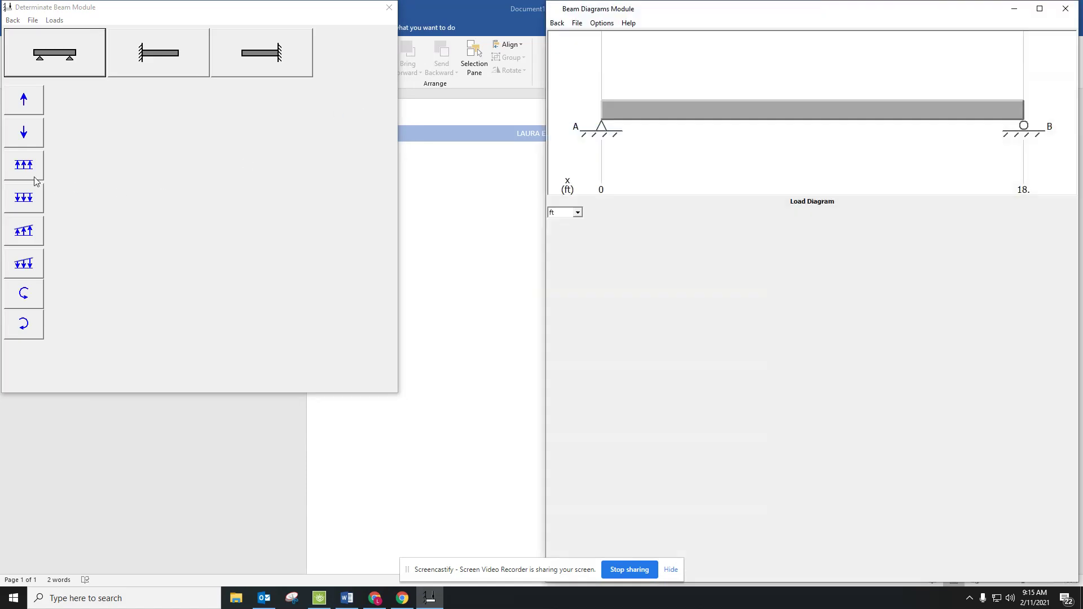
pyautogui.click(33, 198)
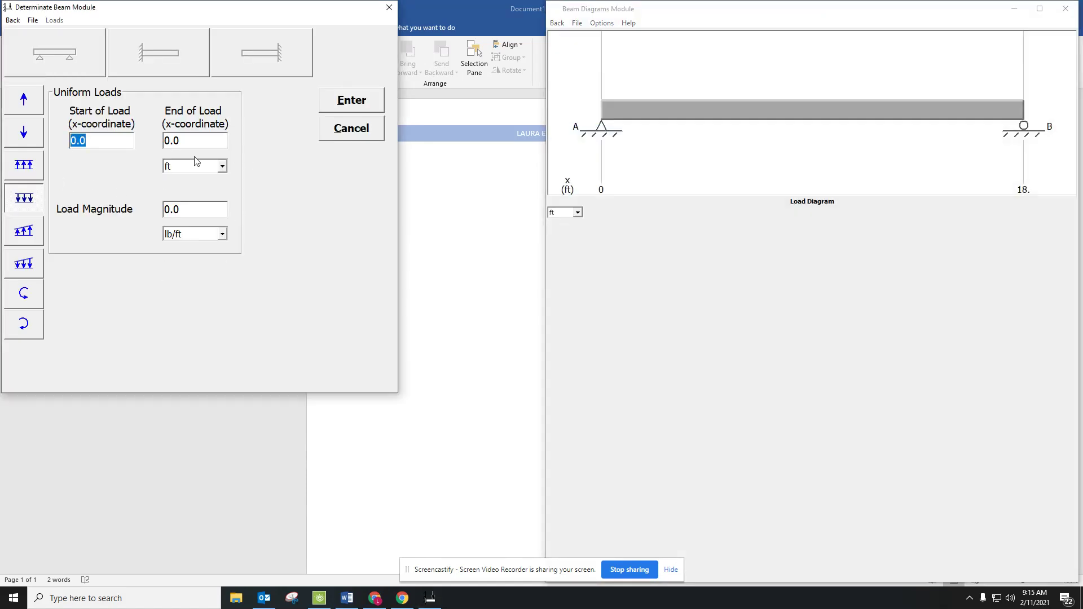
pyautogui.click(204, 141)
pyautogui.write('18')
pyautogui.click(202, 214)
pyautogui.write('1000')
pyautogui.click(361, 104)
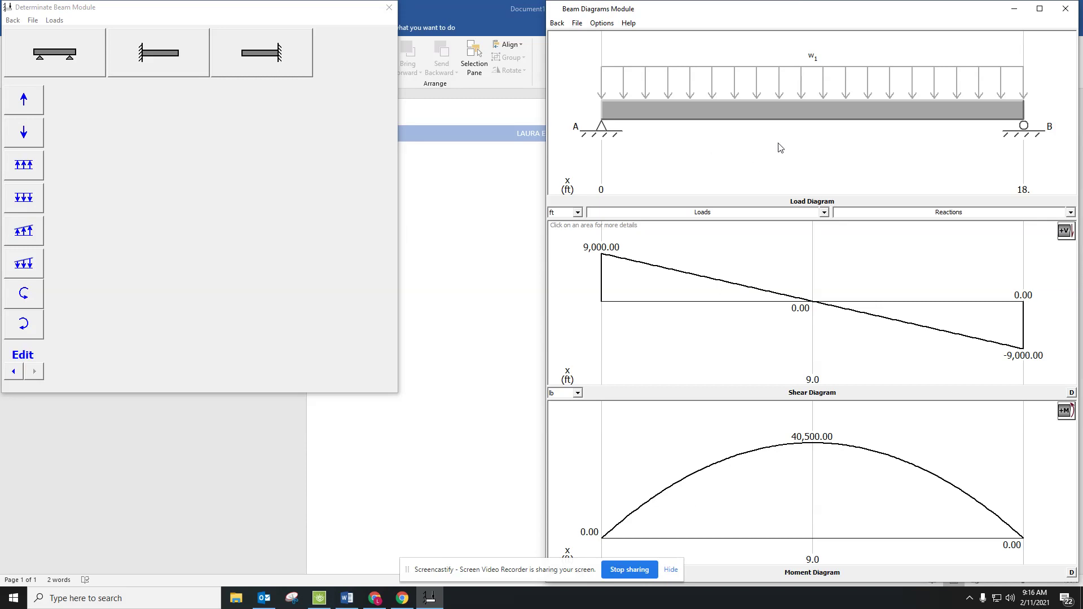
# Step: Paste the load, shear and moment diagrams under 'Interior Beam' and shrink them to about half size
pyautogui.click(531, 251)
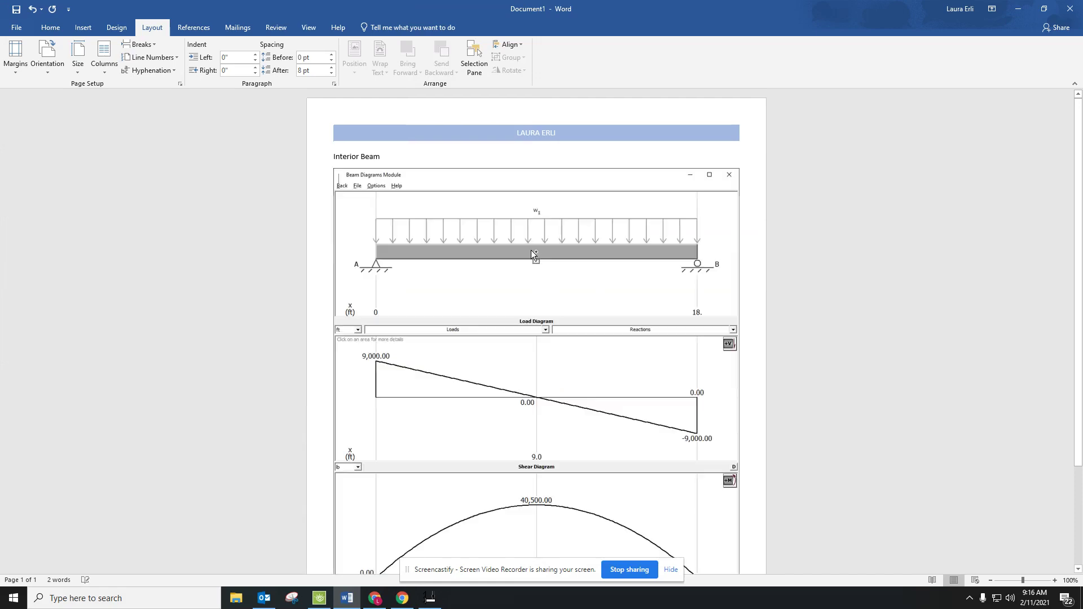
pyautogui.hotkey('ctrl', 'v')
pyautogui.click(515, 299)
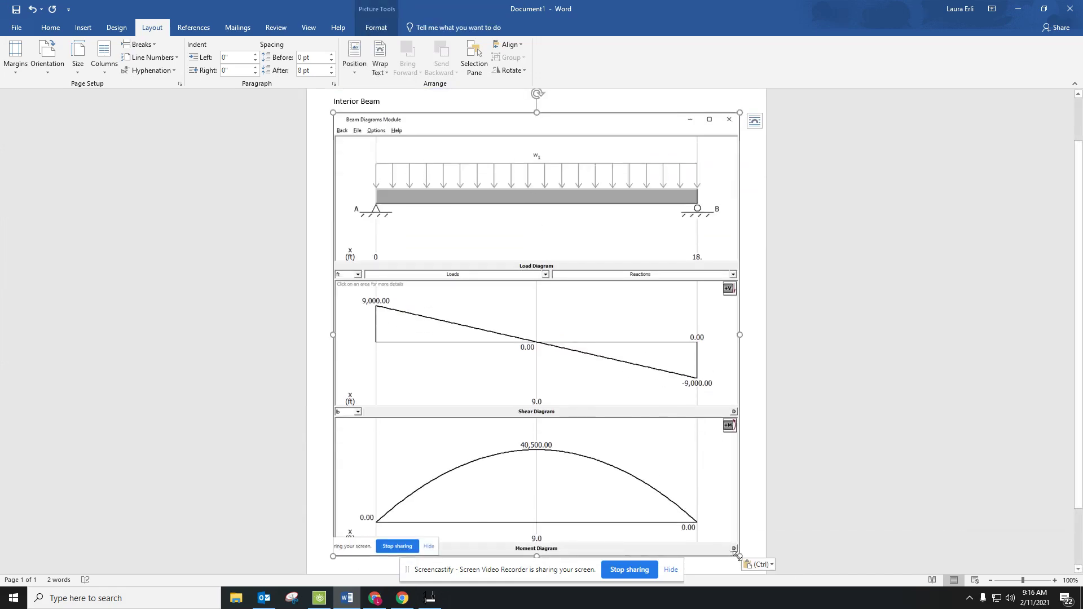
pyautogui.moveTo(739, 556); pyautogui.dragTo(530, 331)
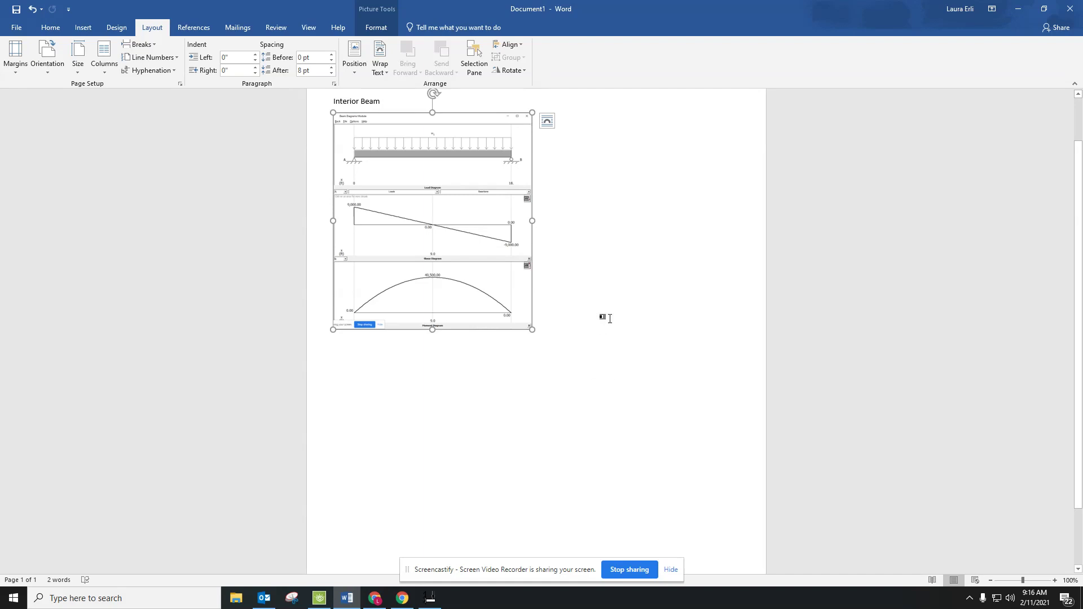
pyautogui.click(608, 319)
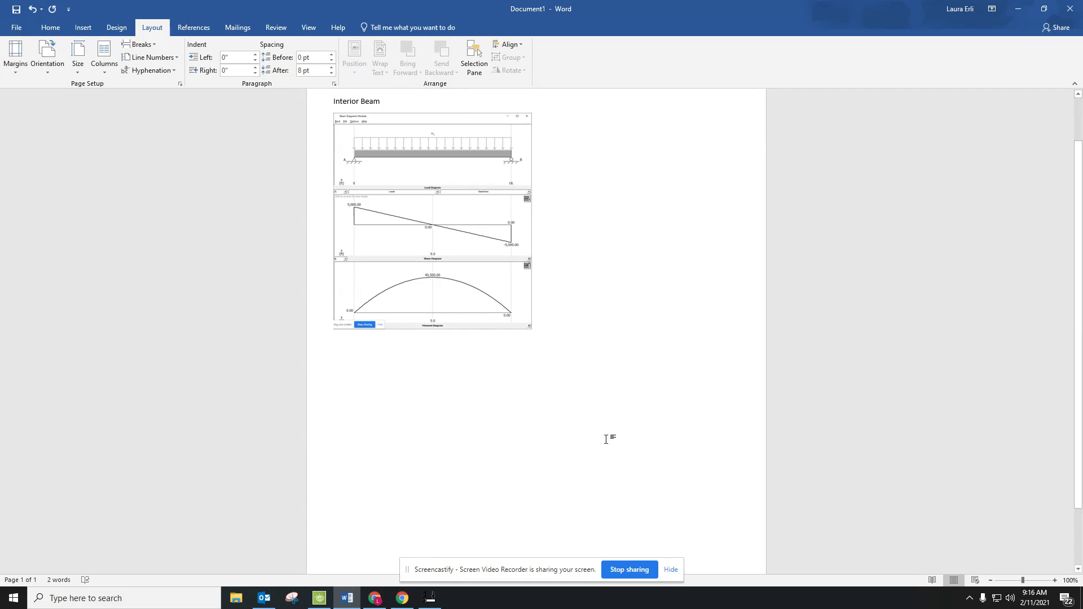
pyautogui.click(424, 601)
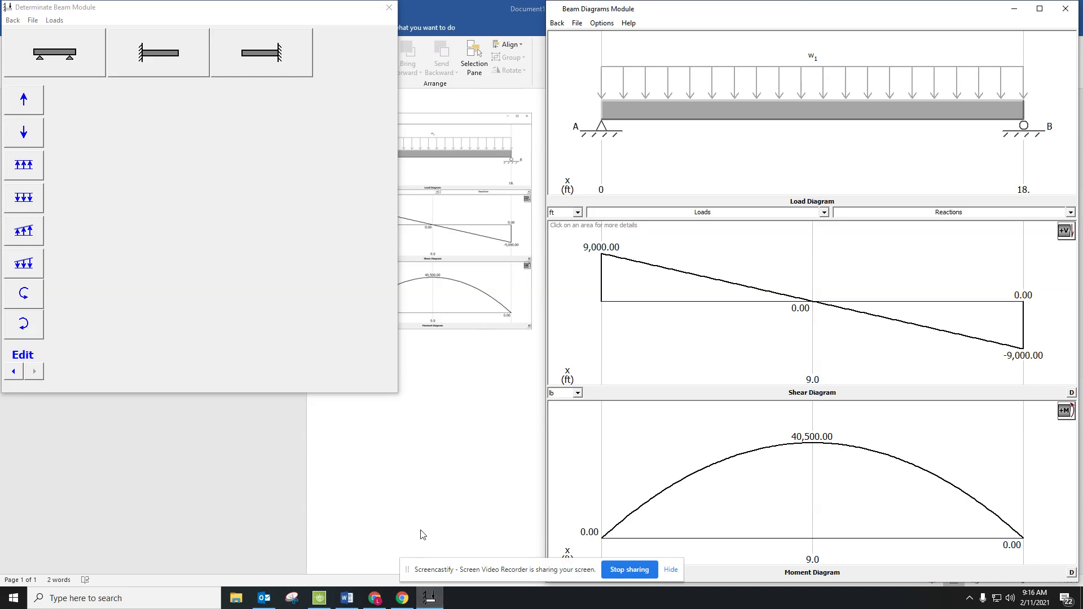
# Step: Open the beam design module's stress limits and choose Steel-A36 Structural as the material
pyautogui.click(602, 24)
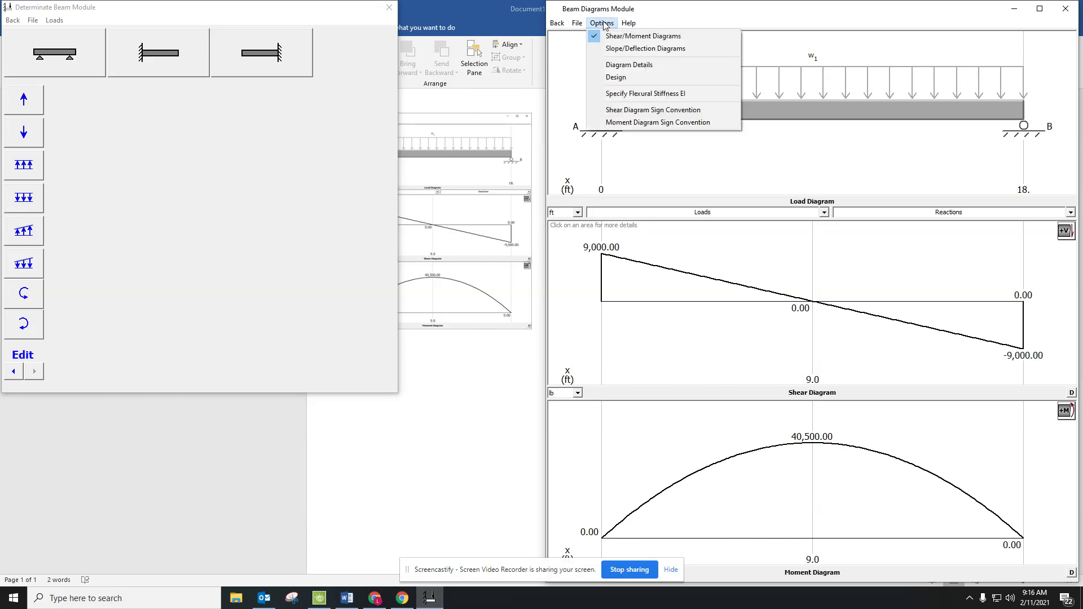
pyautogui.click(615, 79)
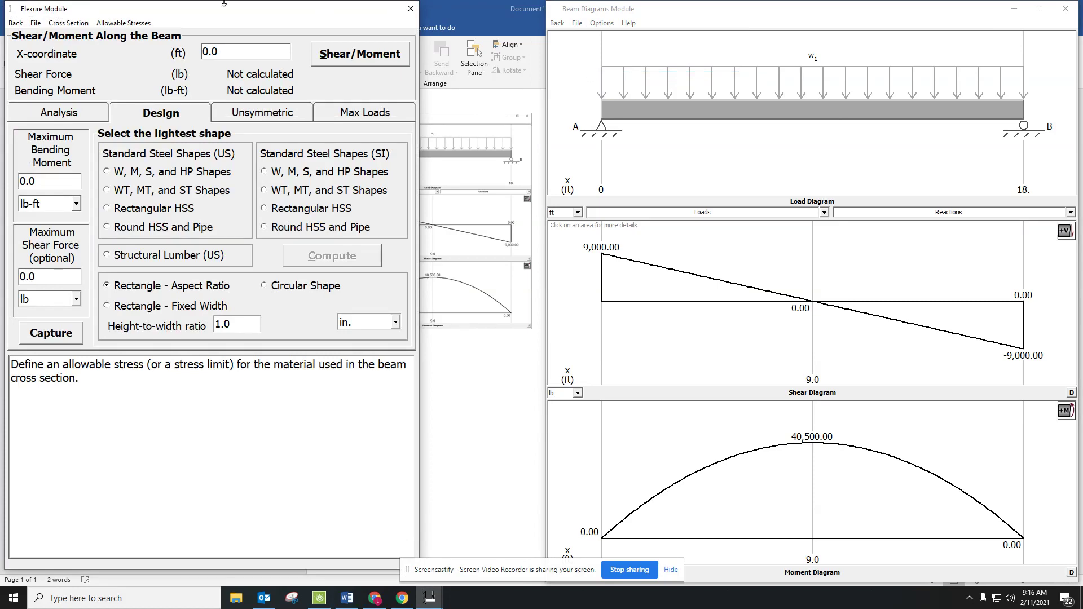
pyautogui.click(149, 22)
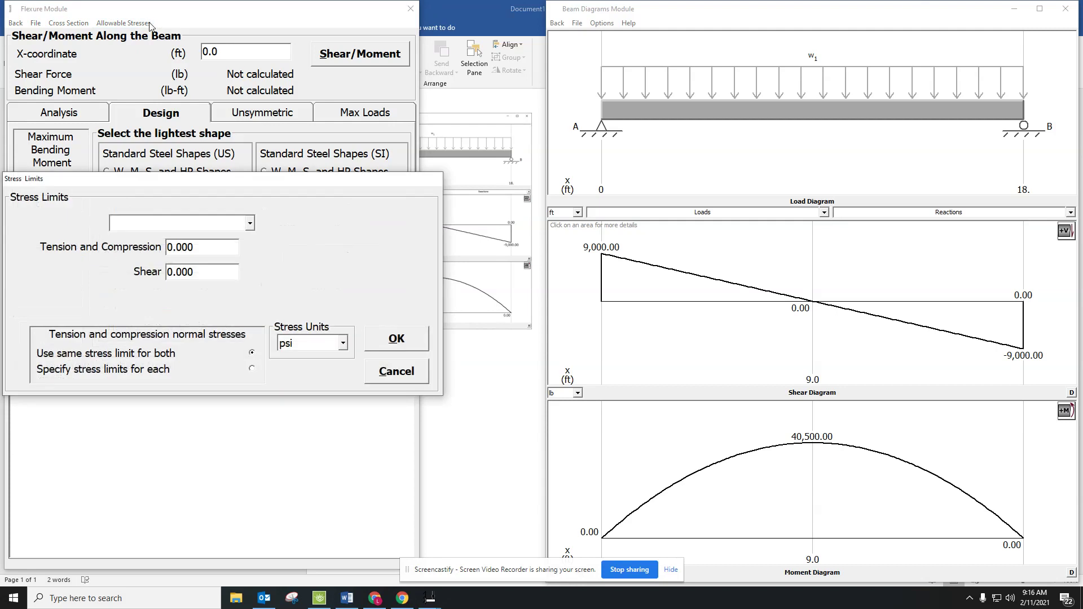
pyautogui.click(250, 224)
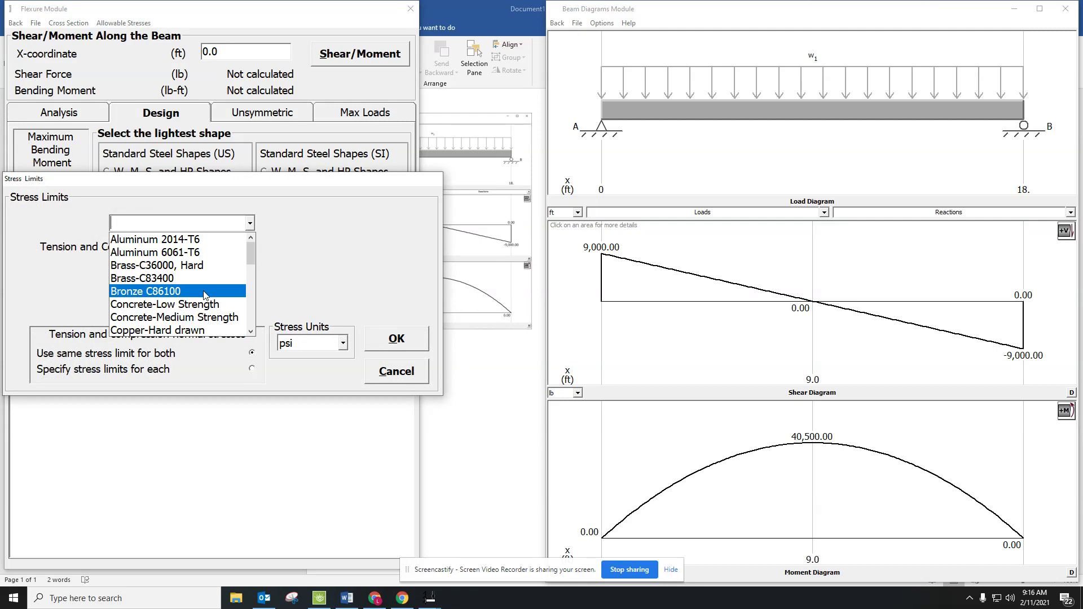
pyautogui.scroll(-4, 204, 295)
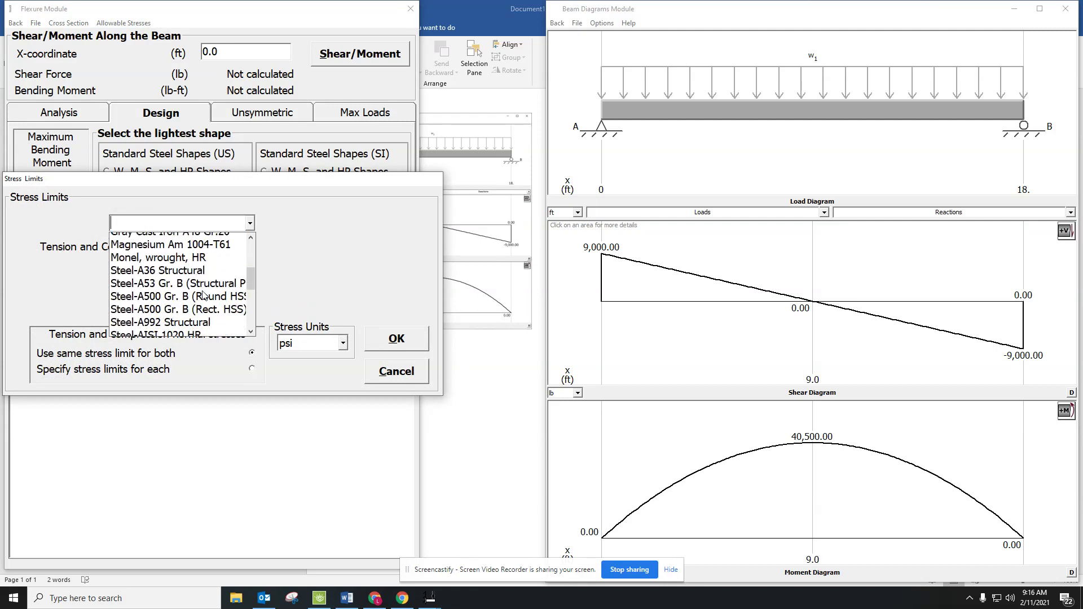
pyautogui.scroll(1, 204, 295)
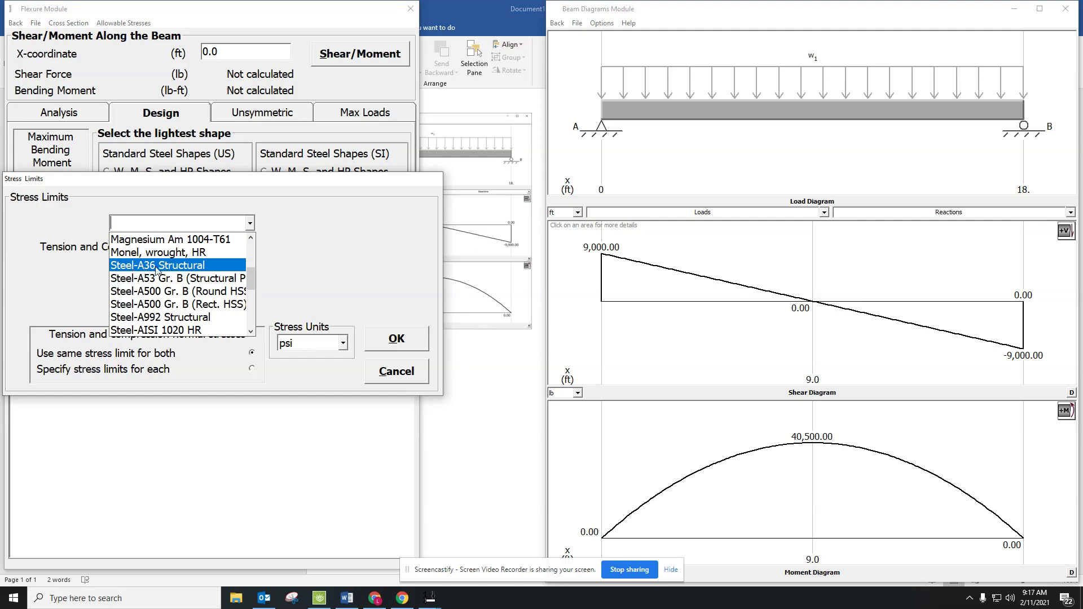
pyautogui.click(214, 268)
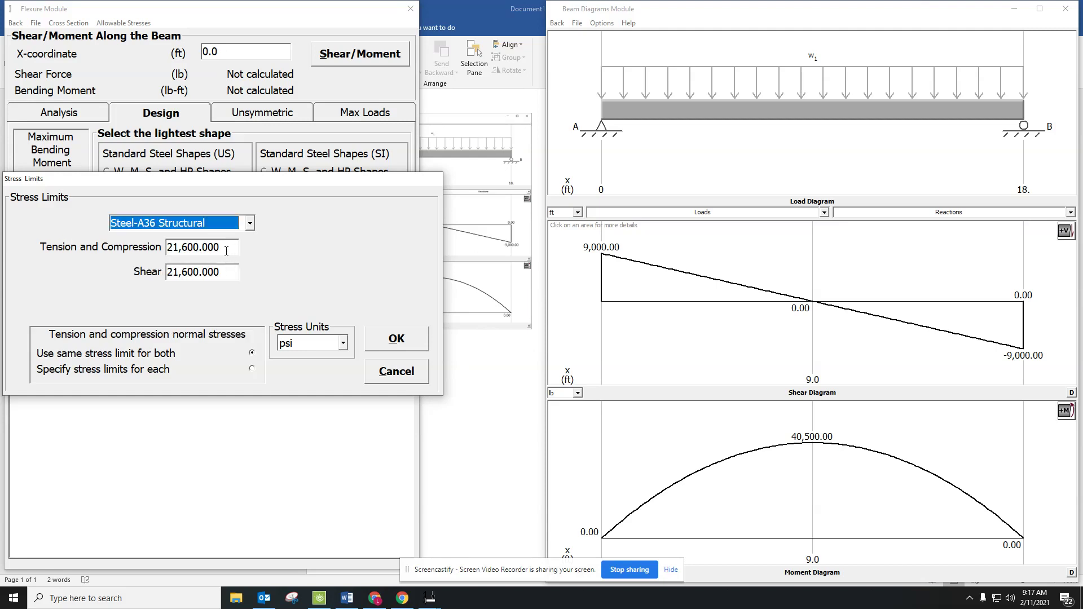
# Step: Set the Tension and Compression and Shear stress limits to 24000 psi
pyautogui.moveTo(226, 251); pyautogui.dragTo(263, 254)
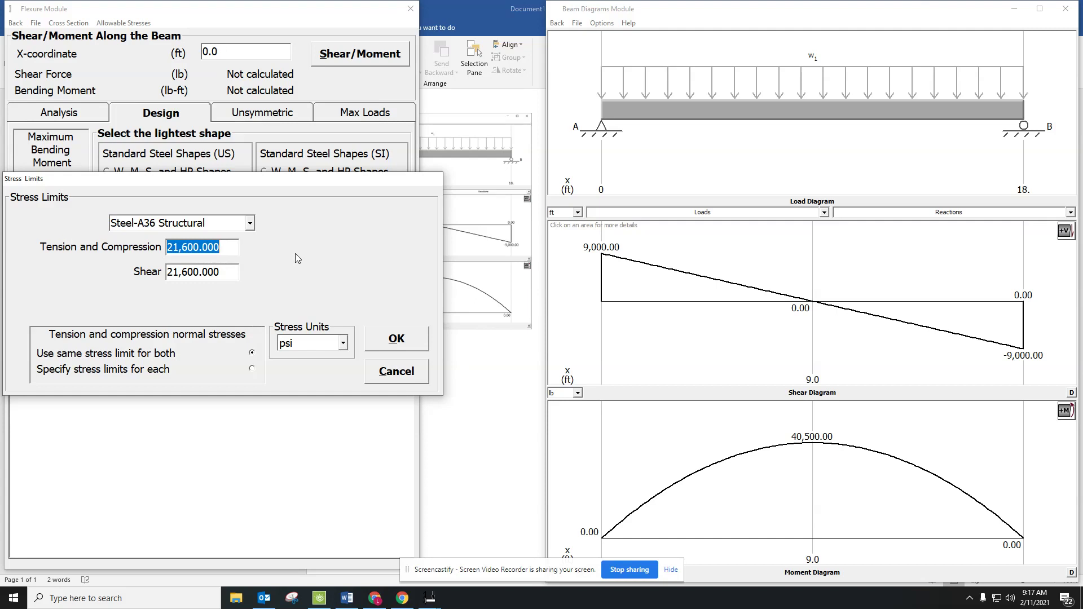
pyautogui.write('24000')
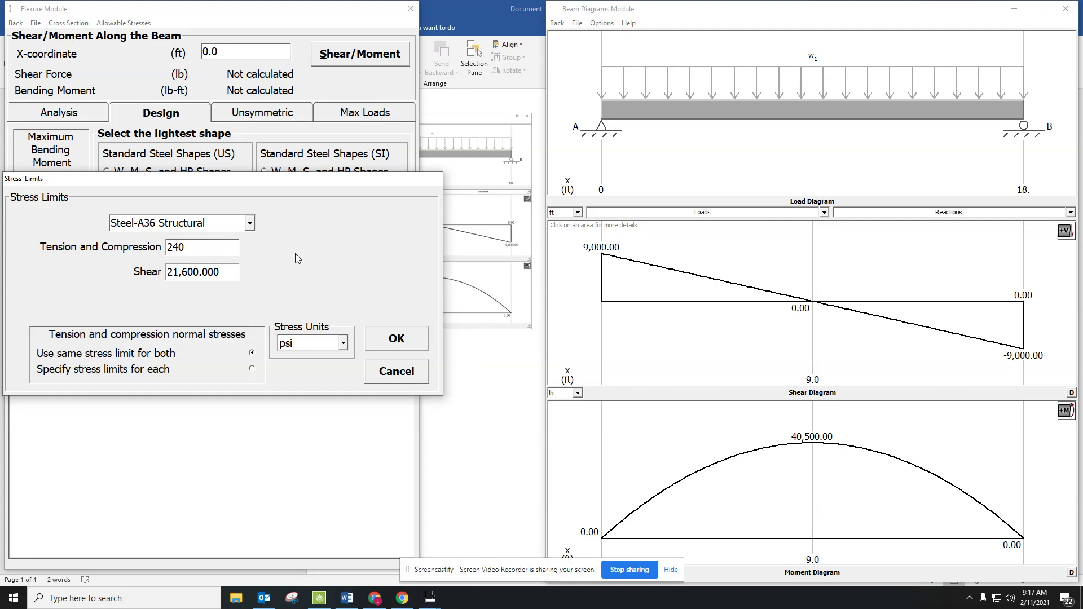
pyautogui.doubleClick(225, 273)
pyautogui.write('24000')
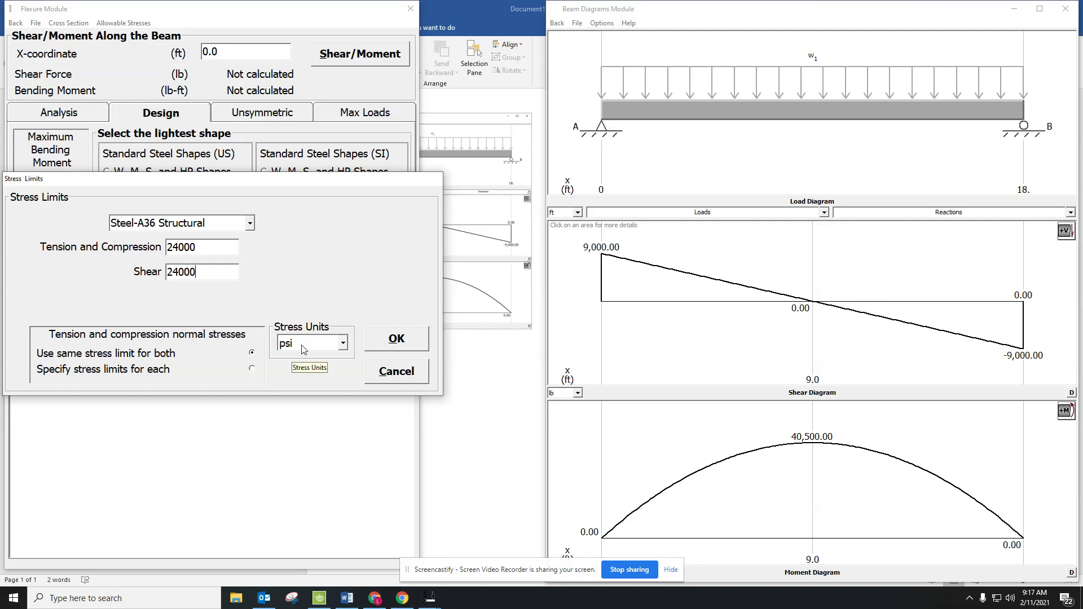
# Step: Confirm the stress limits and list the AISC US W, S, M, HP flange shapes, scrolling toward W12
pyautogui.click(418, 343)
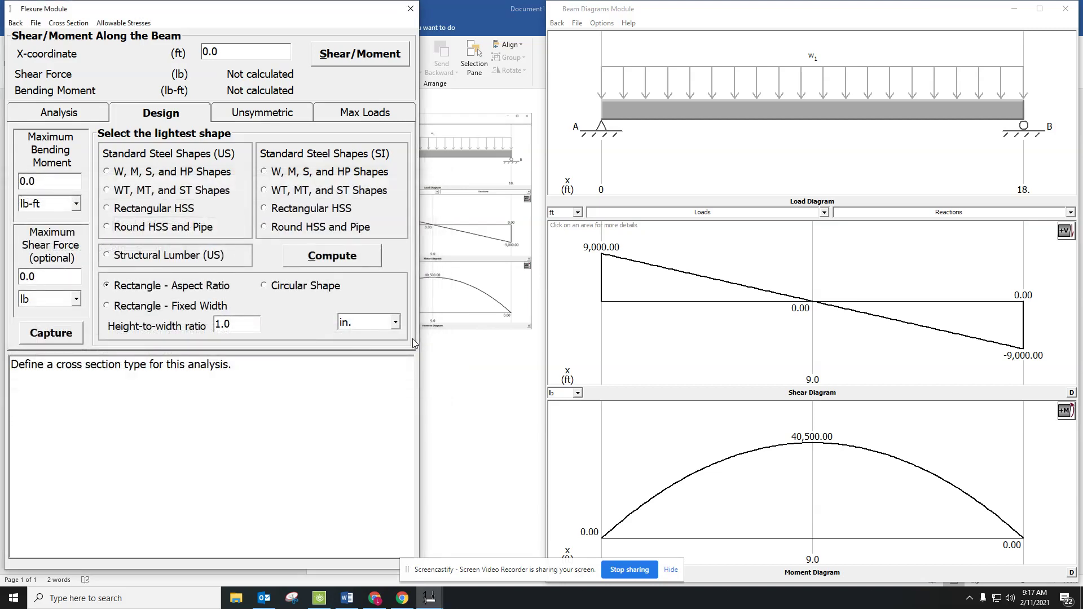
pyautogui.click(69, 23)
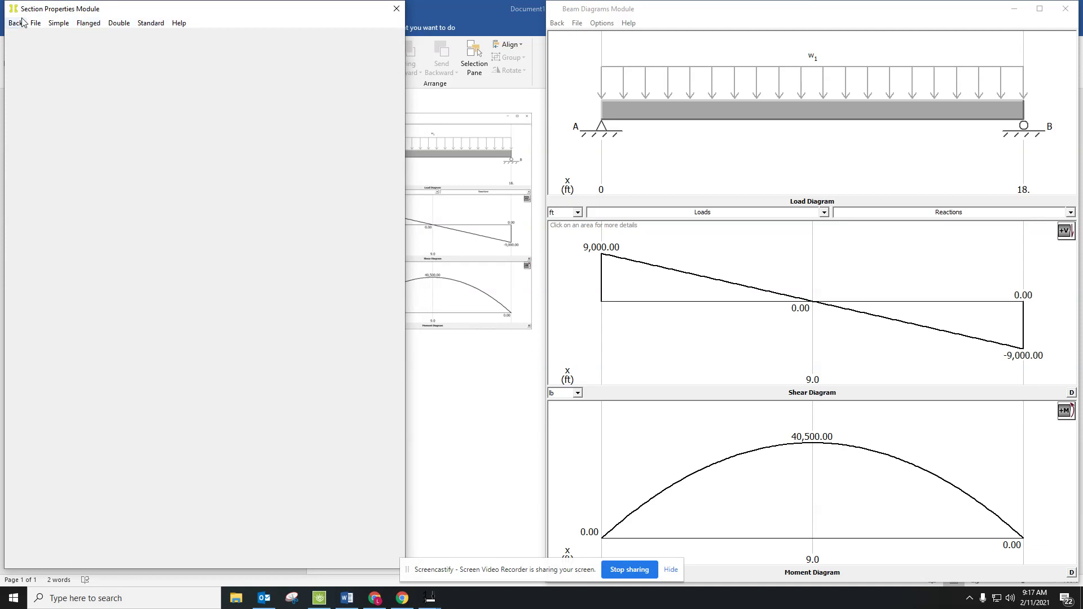
pyautogui.click(156, 24)
pyautogui.moveTo(246, 39)
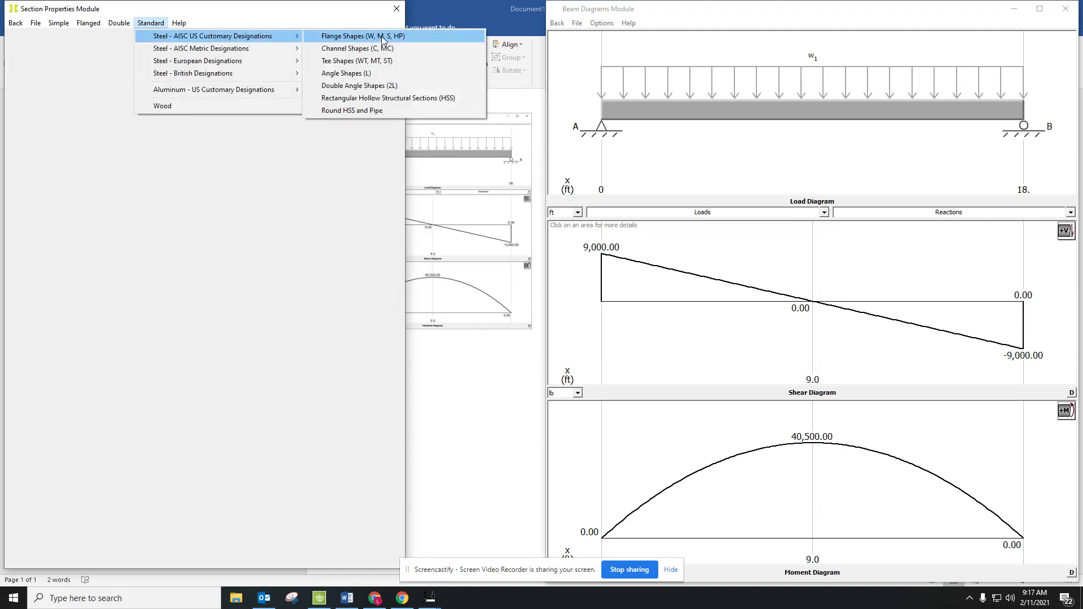
pyautogui.click(350, 38)
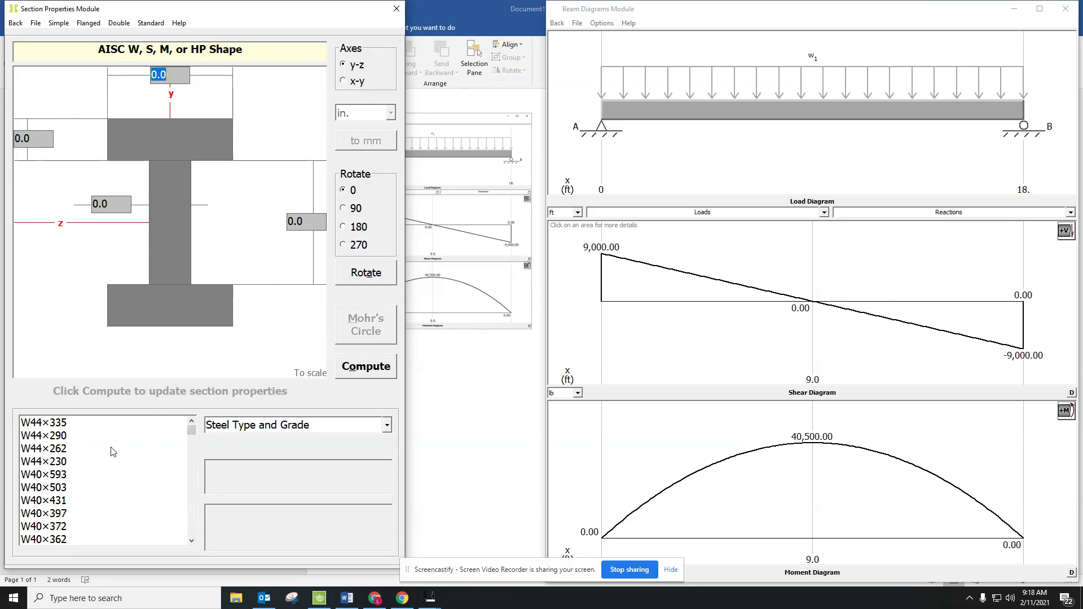
pyautogui.moveTo(192, 433); pyautogui.dragTo(186, 502)
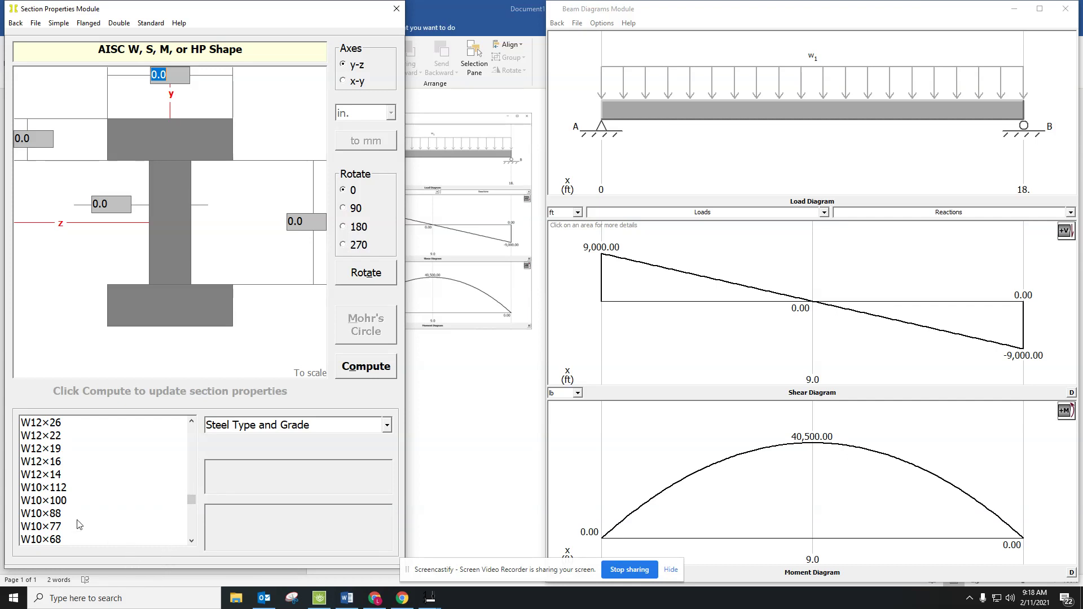
# Step: Compute W12×16 A36 section properties: Iz 103 in.⁴, Sz 17.1 in.³, area 4.71 in.²
pyautogui.click(54, 463)
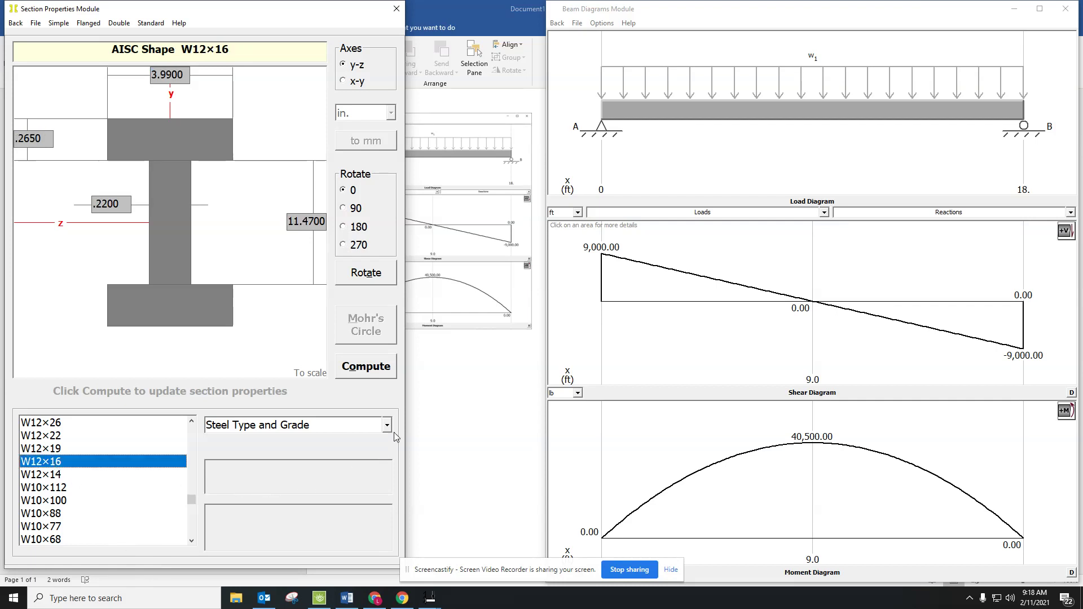
pyautogui.click(388, 427)
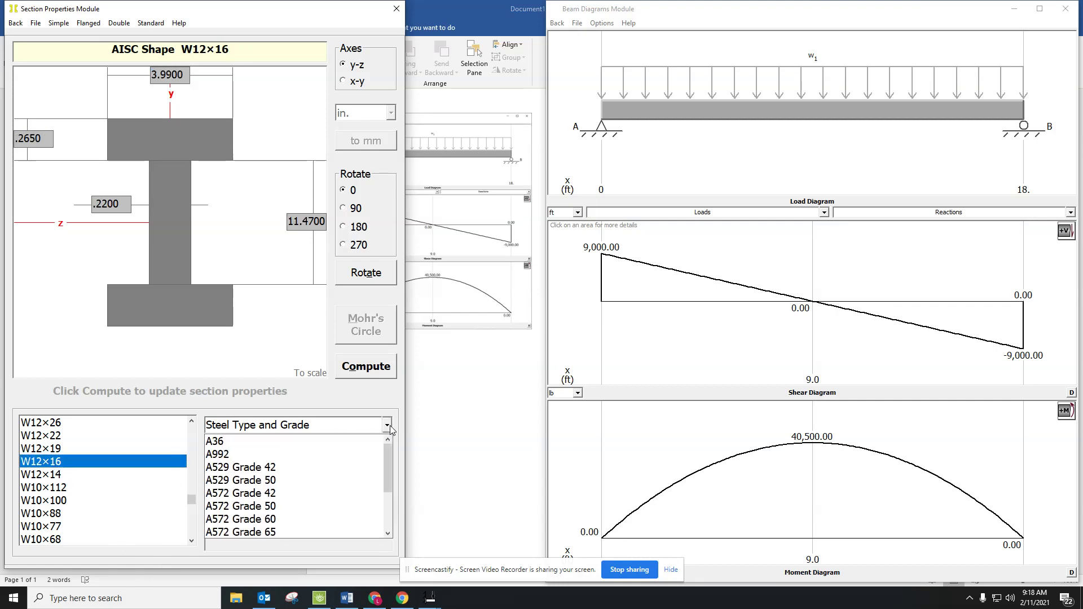
pyautogui.click(226, 445)
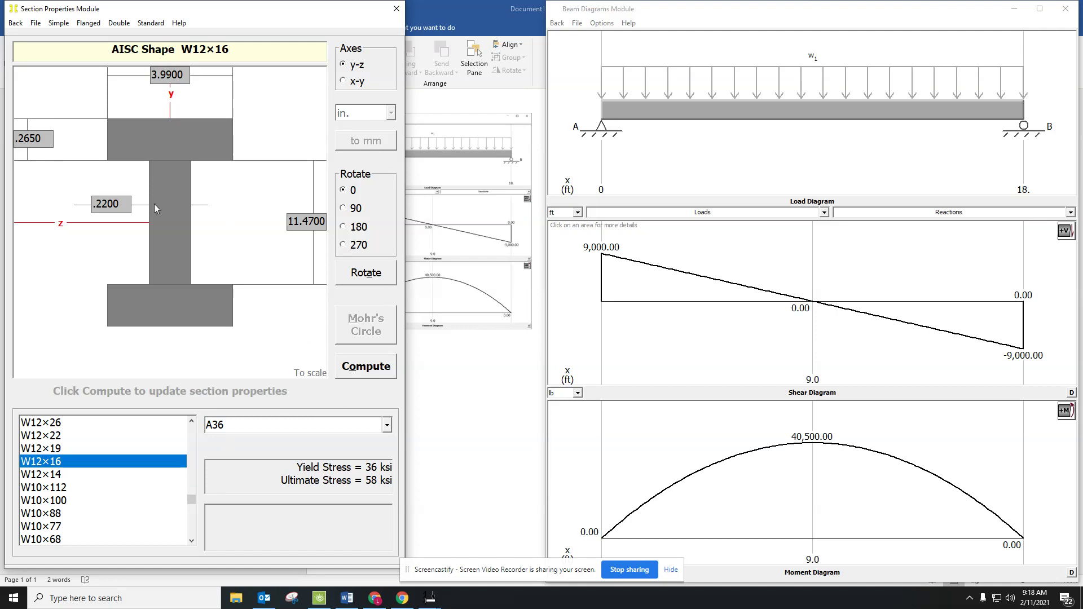
pyautogui.click(362, 369)
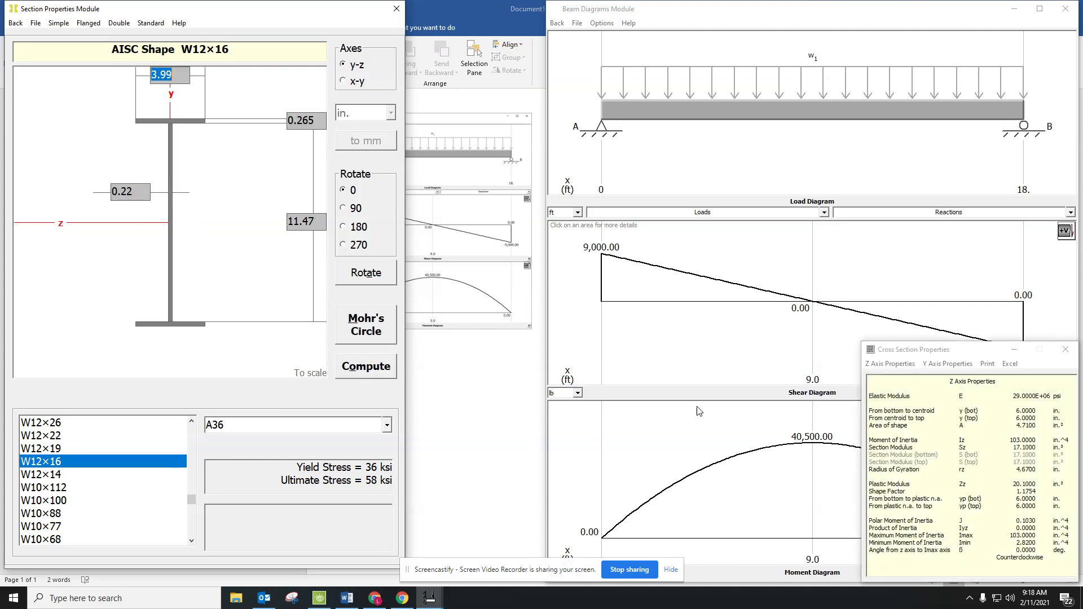
pyautogui.moveTo(977, 355); pyautogui.dragTo(578, 257)
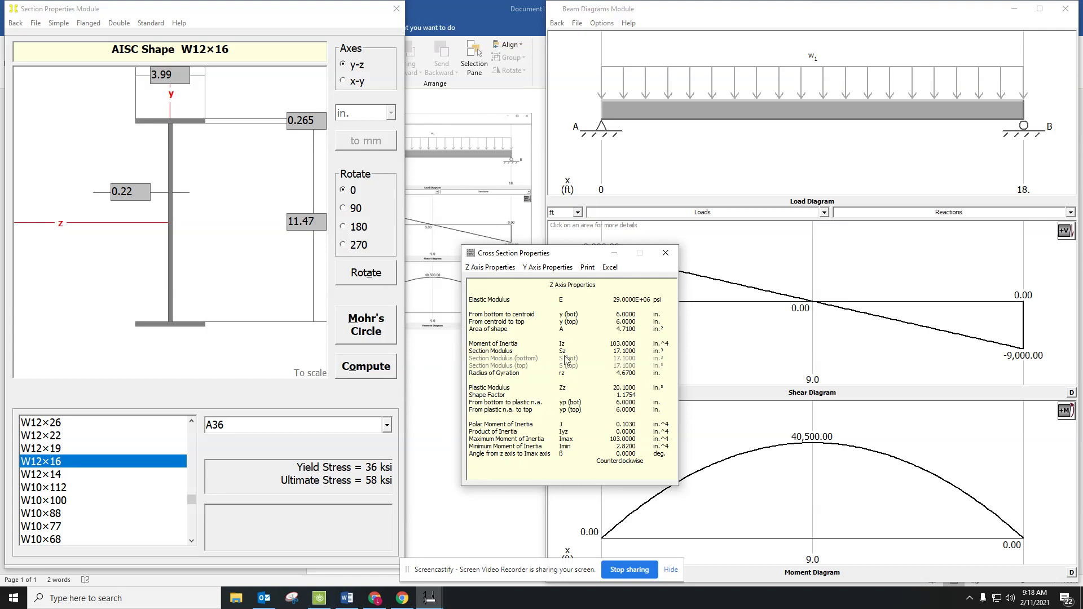
pyautogui.click(265, 396)
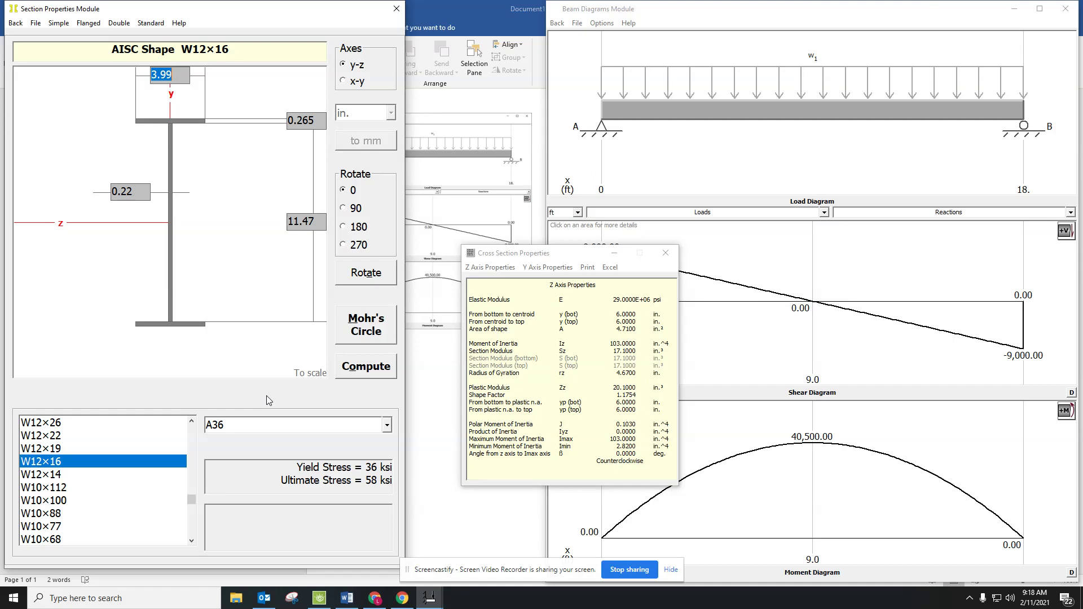
# Step: Paste the W12×16 section drawing screenshot below the beam diagrams and shrink it
pyautogui.click(347, 598)
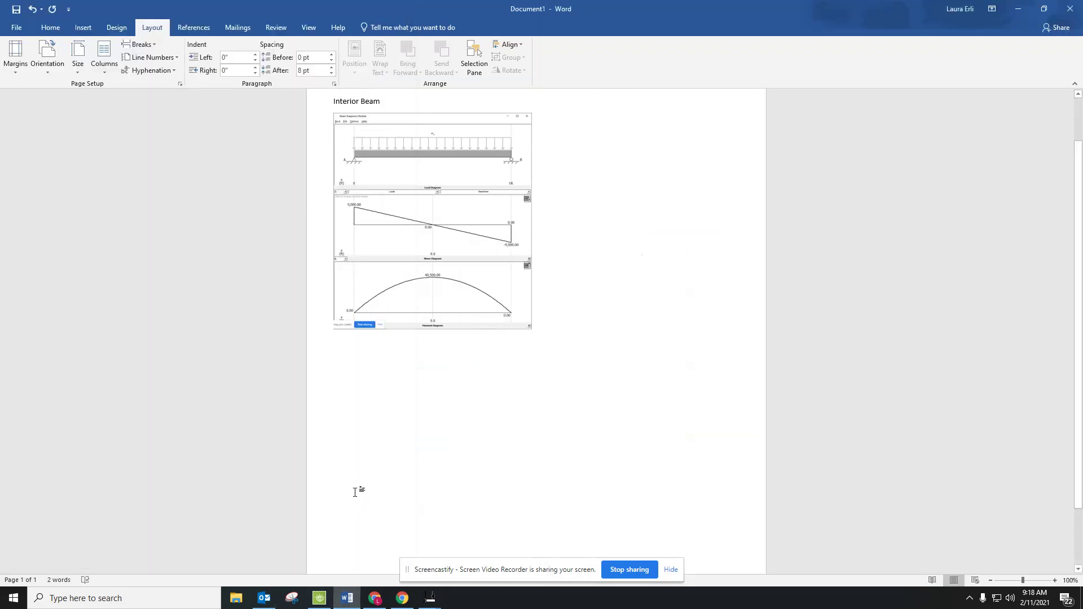
pyautogui.hotkey('ctrl', 'v')
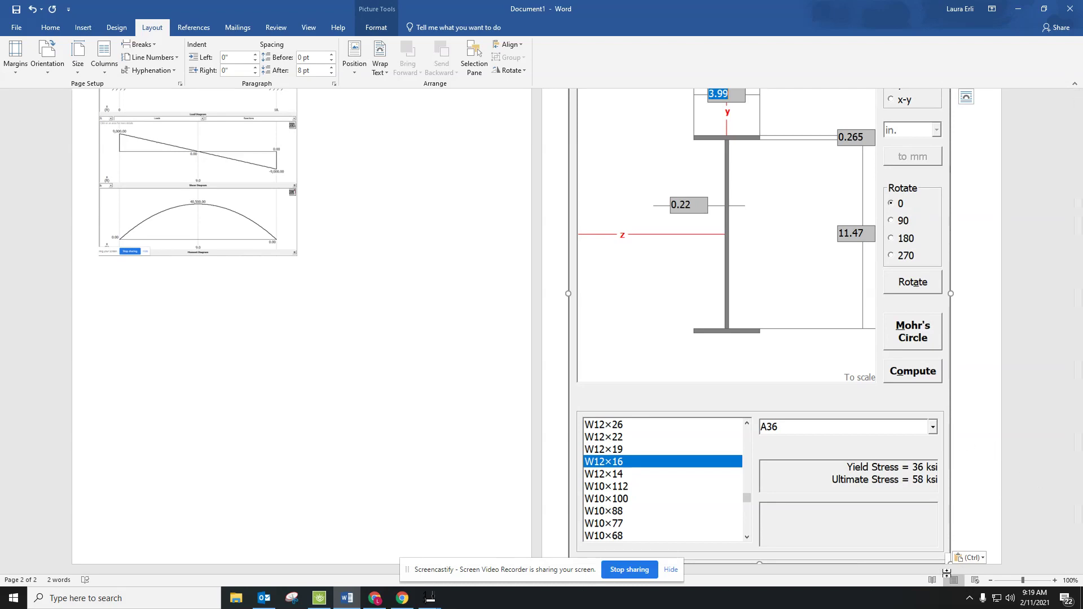
pyautogui.moveTo(946, 572); pyautogui.dragTo(753, 286)
pyautogui.click(574, 454)
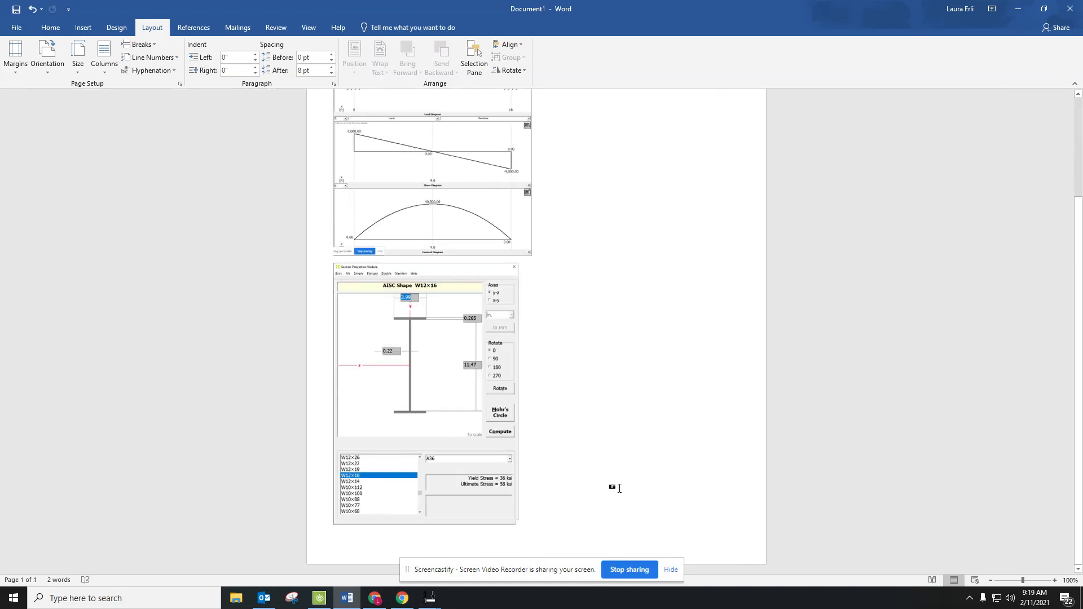
# Step: Paste the cross-section properties screenshot and shrink it to sit beside the section image
pyautogui.click(429, 598)
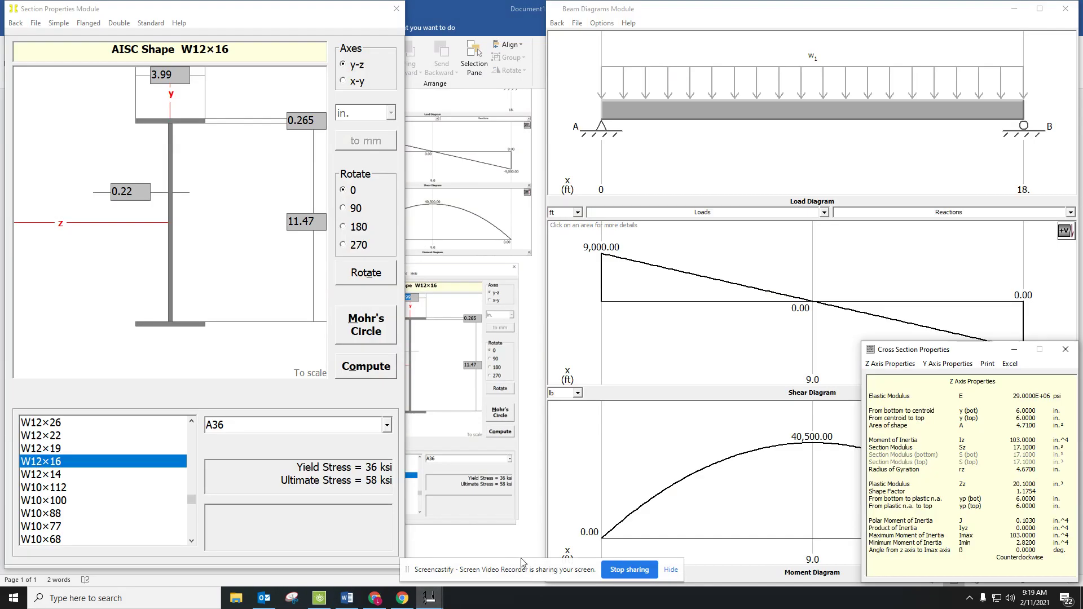
pyautogui.click(511, 564)
pyautogui.click(533, 477)
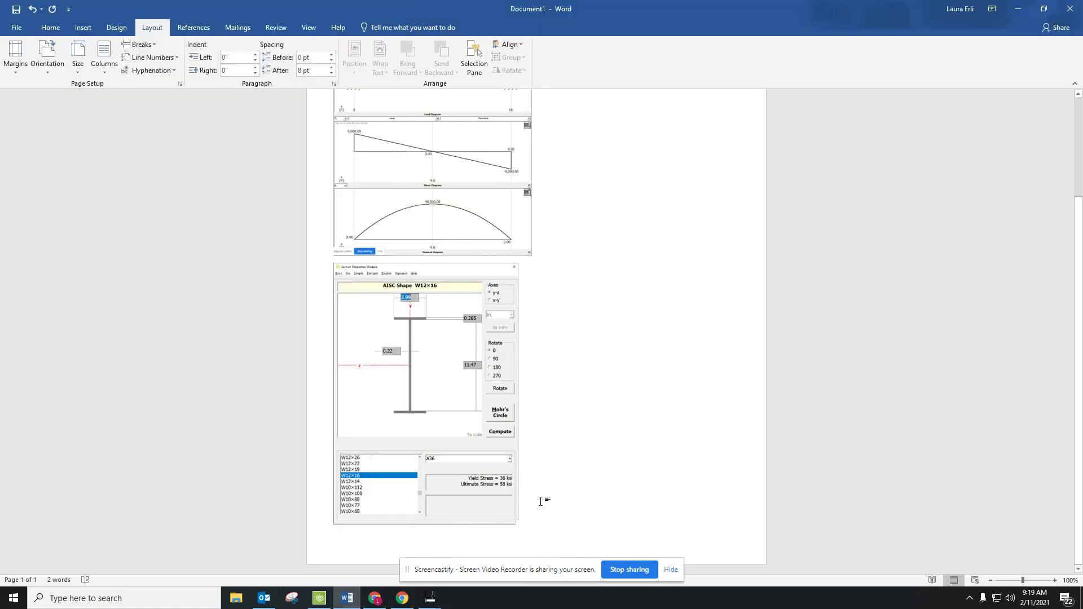
pyautogui.hotkey('ctrl', 'v')
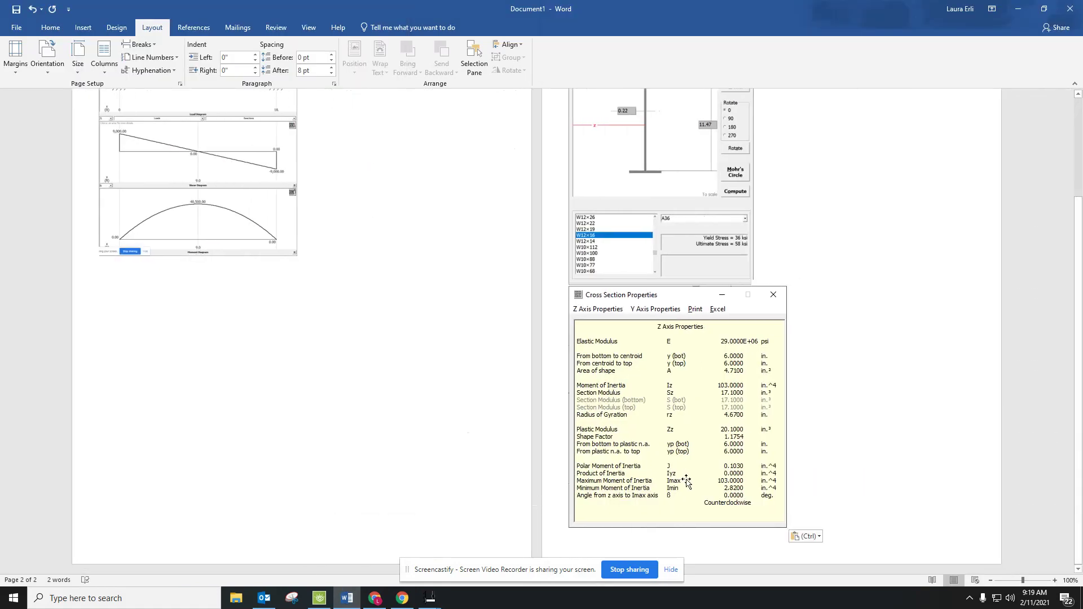
pyautogui.click(686, 480)
pyautogui.moveTo(787, 528); pyautogui.dragTo(759, 504)
pyautogui.click(643, 252)
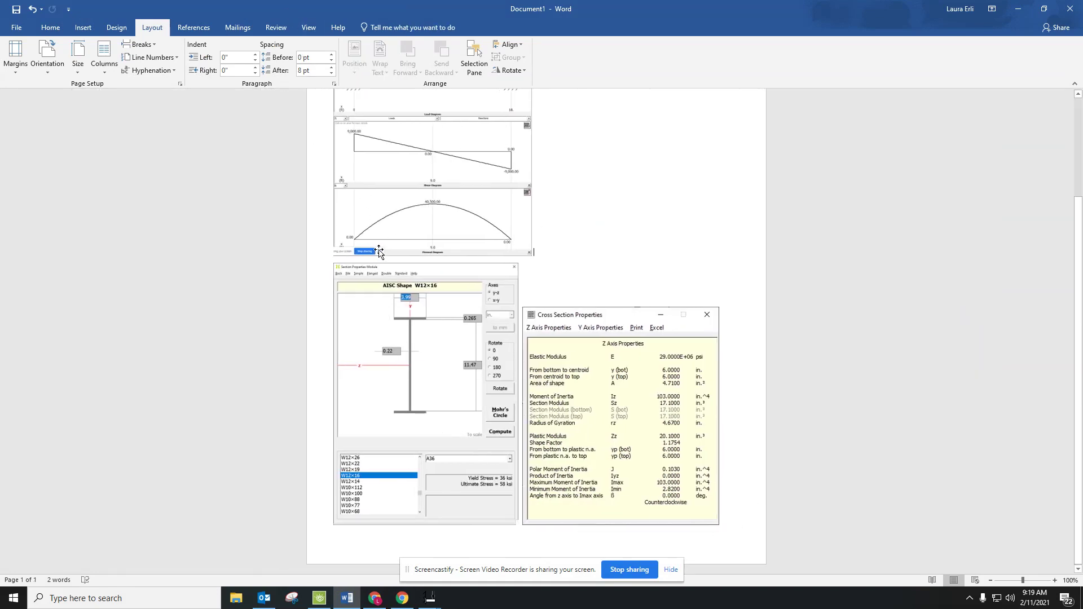
pyautogui.scroll(3, 359, 242)
pyautogui.scroll(1, 357, 241)
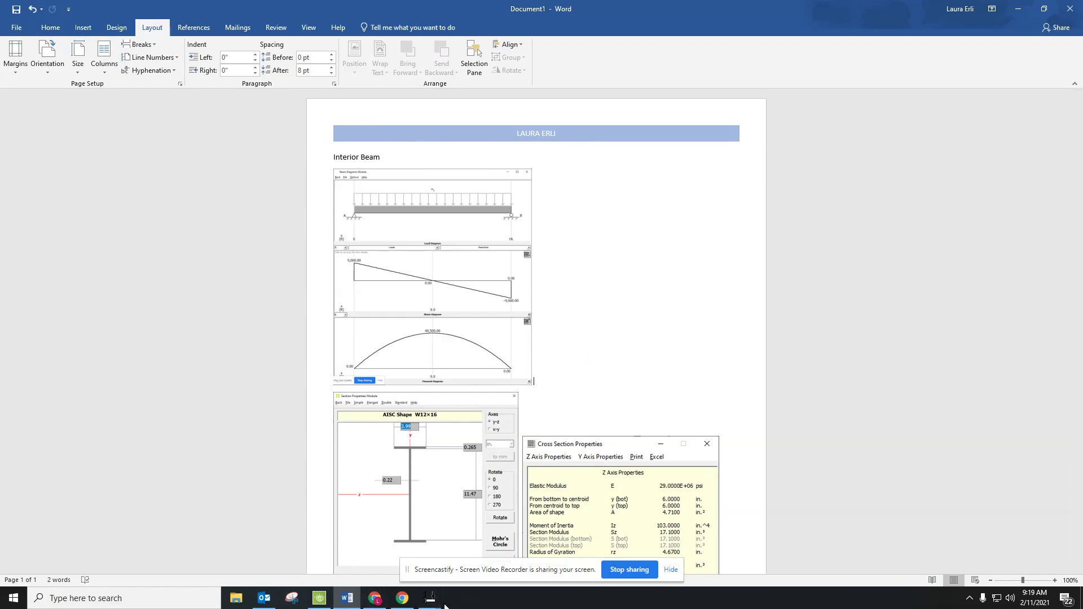
# Step: Close the Section Properties and Flexure windows in MDSolids
pyautogui.moveTo(430, 603)
pyautogui.click(362, 560)
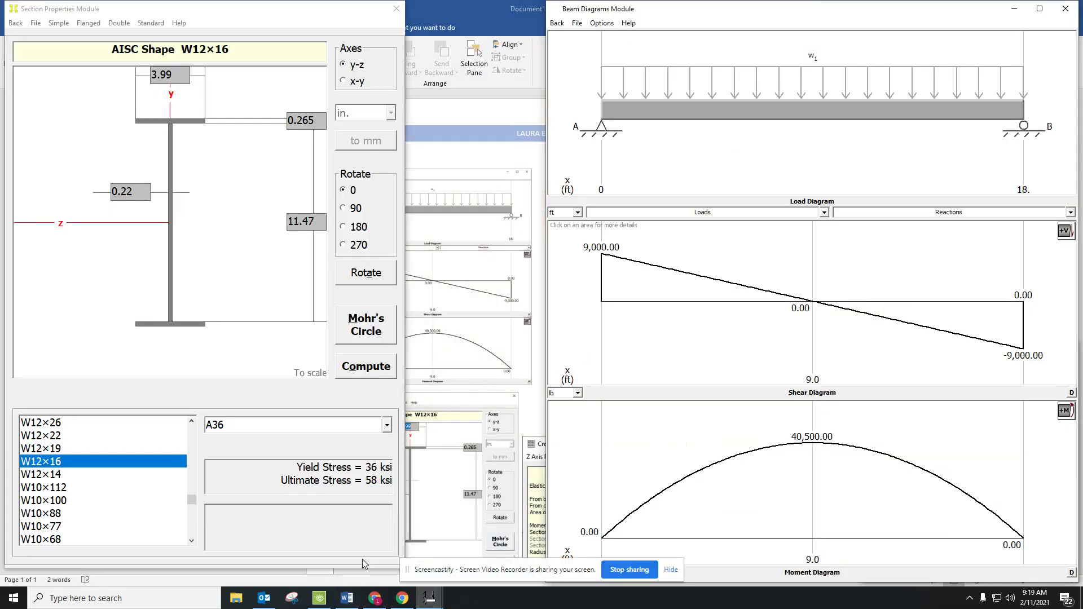
pyautogui.click(397, 9)
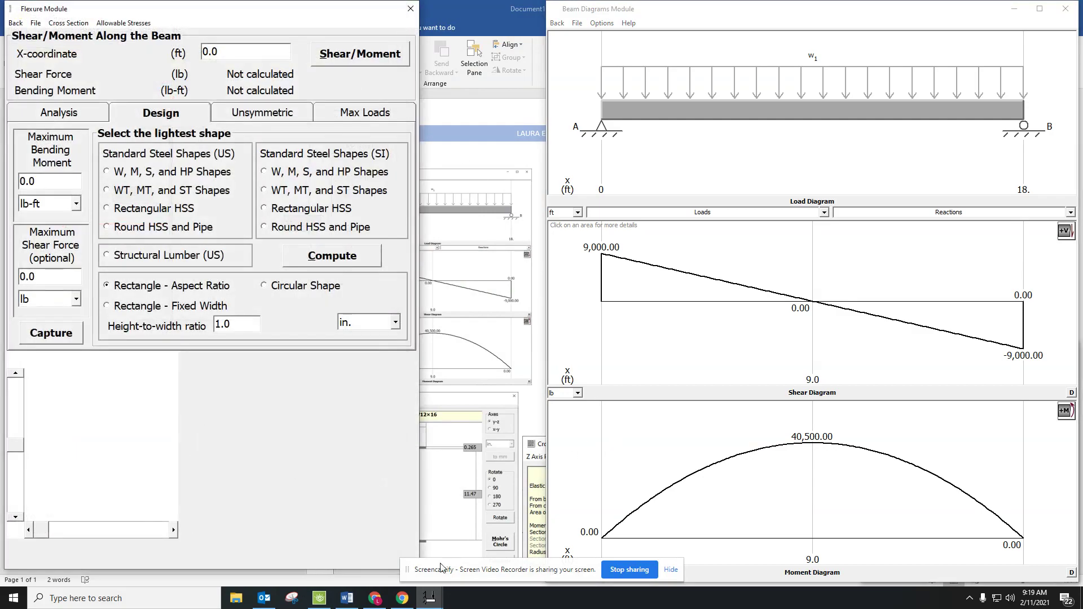
pyautogui.moveTo(431, 597)
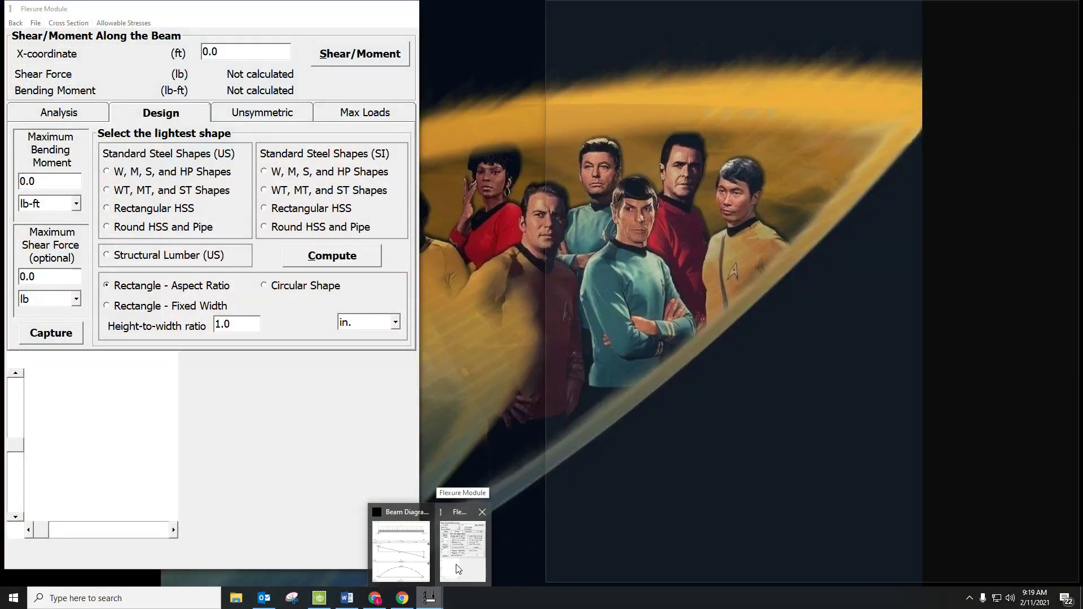
pyautogui.click(458, 569)
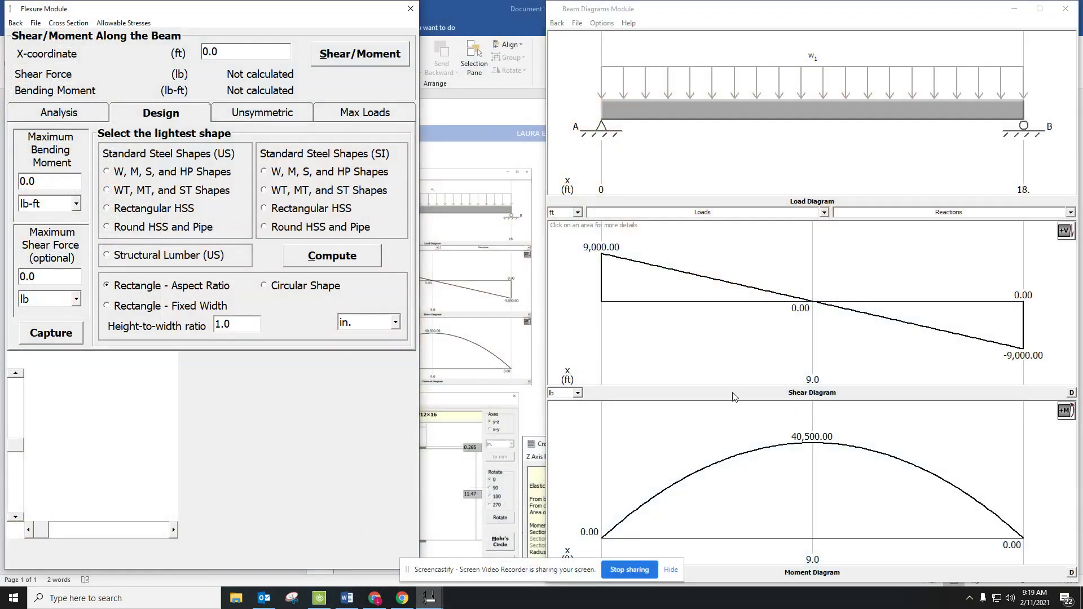
pyautogui.click(411, 10)
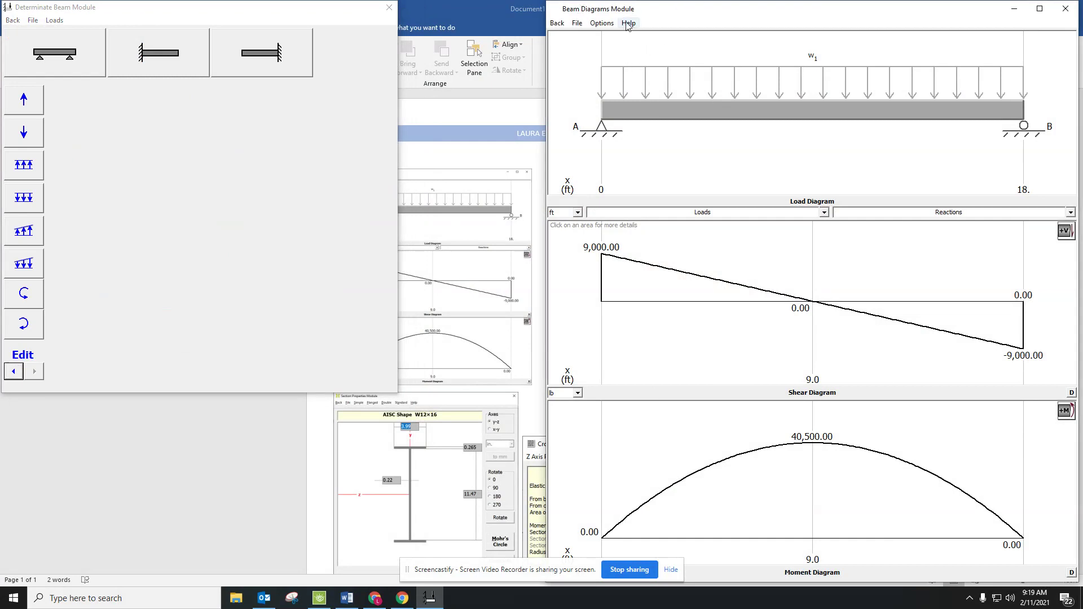
# Step: Switch the beam diagrams to slope and deflection, with slope shown in degrees
pyautogui.click(601, 23)
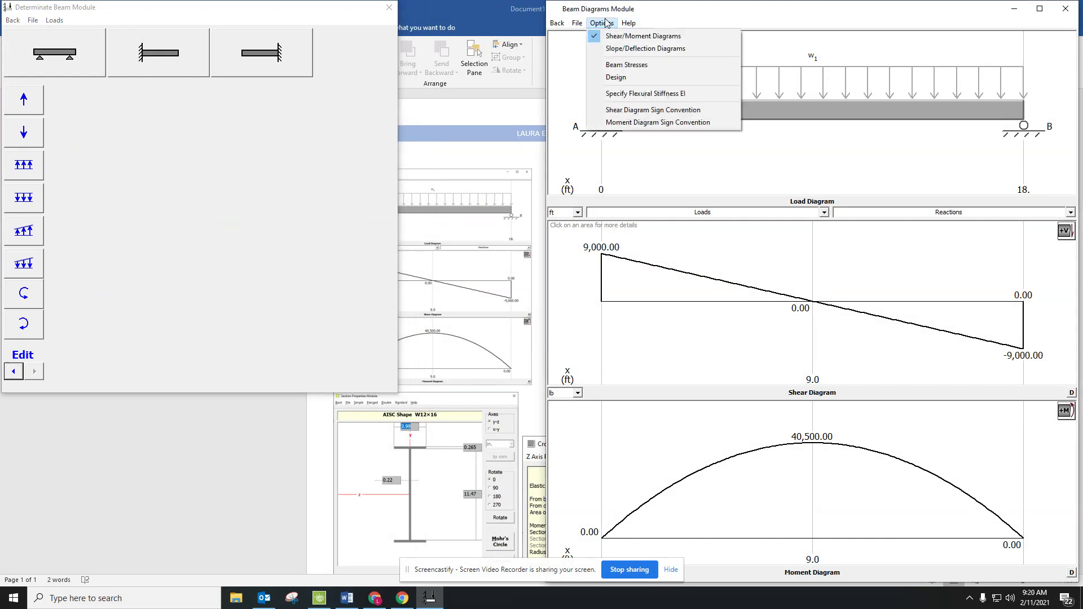
pyautogui.click(615, 48)
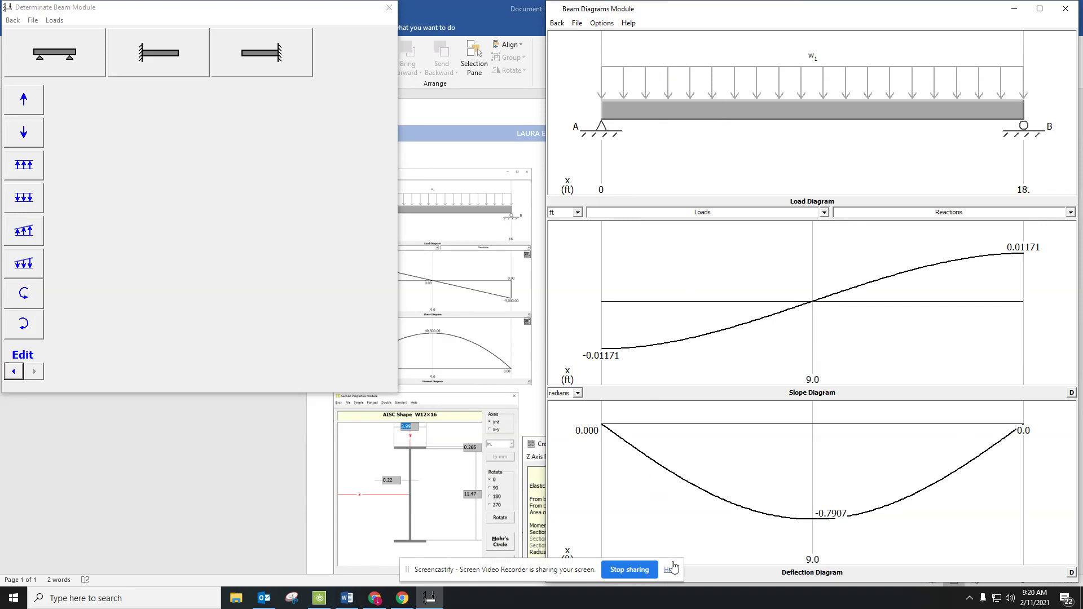
pyautogui.click(579, 393)
pyautogui.click(574, 412)
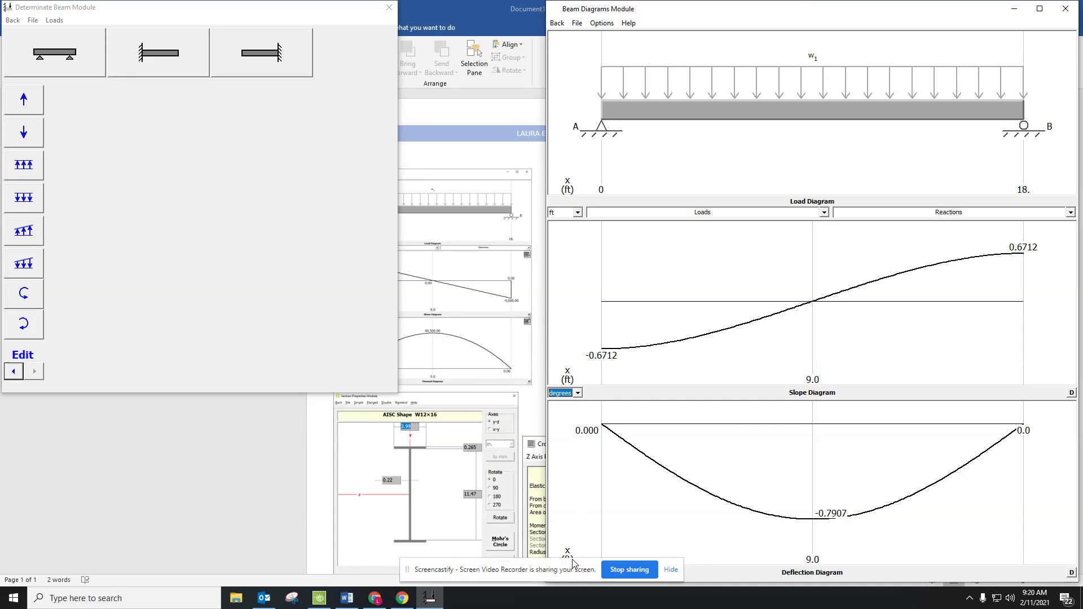
pyautogui.click(671, 570)
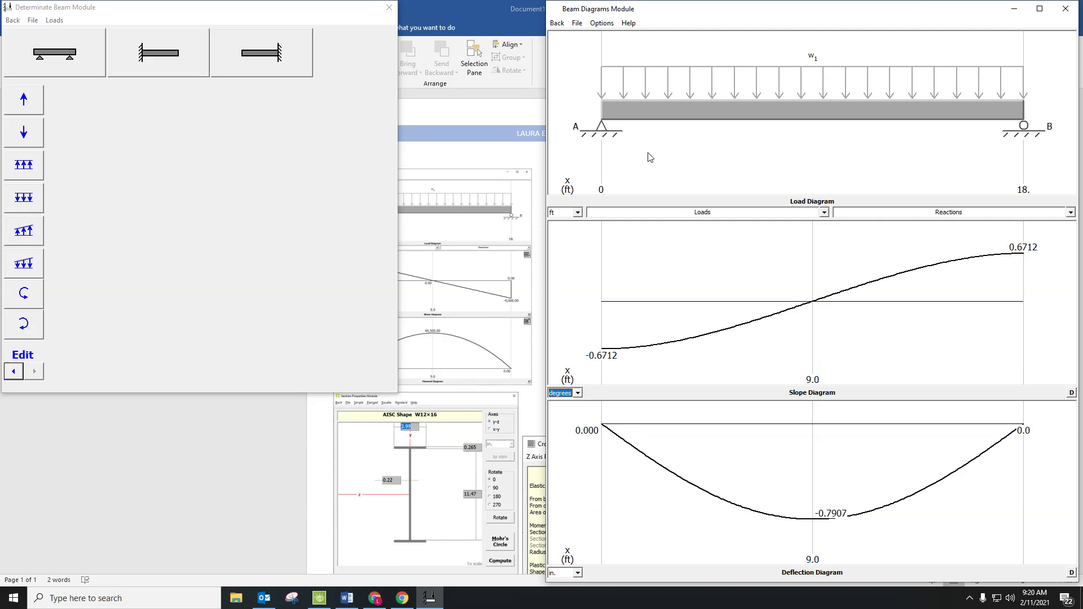
pyautogui.click(701, 262)
# Step: Paste the slope/deflection diagrams and resize them to sit beside the shear/moment diagrams
pyautogui.click(534, 402)
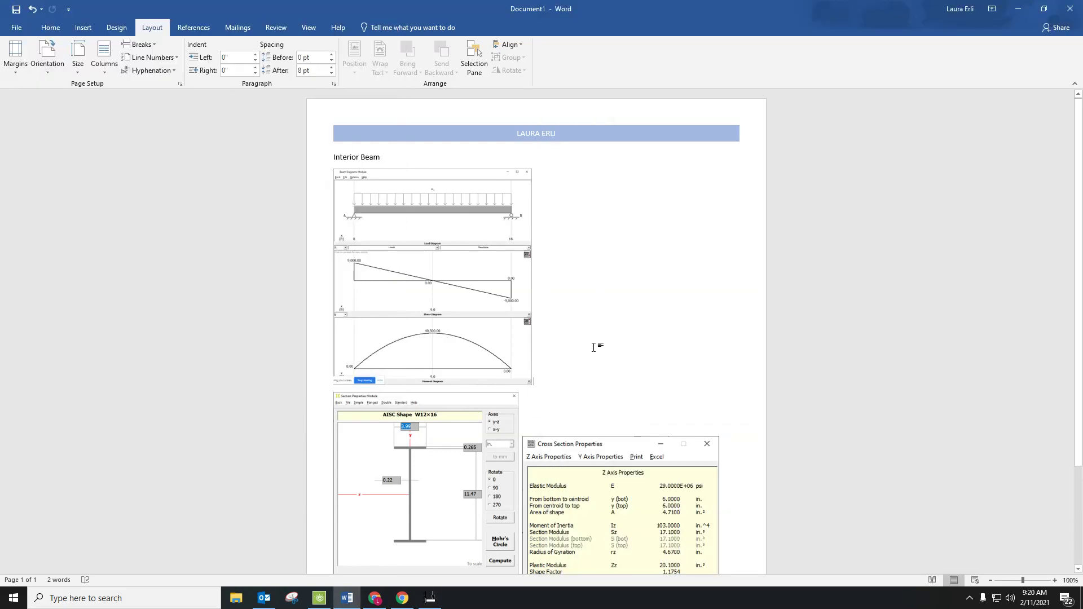
pyautogui.hotkey('ctrl', 'v')
pyautogui.click(452, 519)
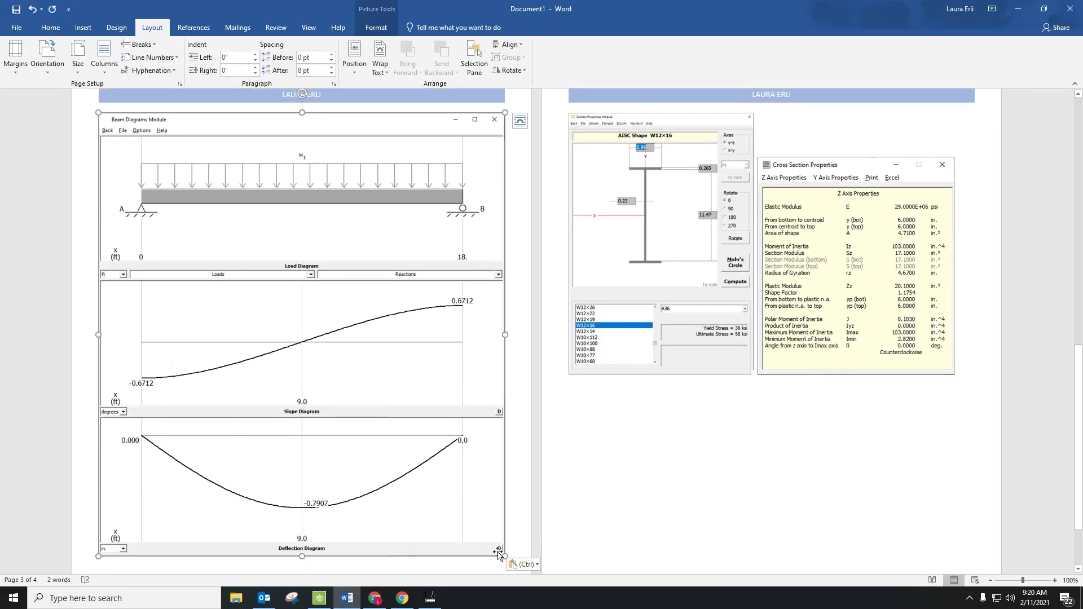
pyautogui.moveTo(505, 555); pyautogui.dragTo(278, 310)
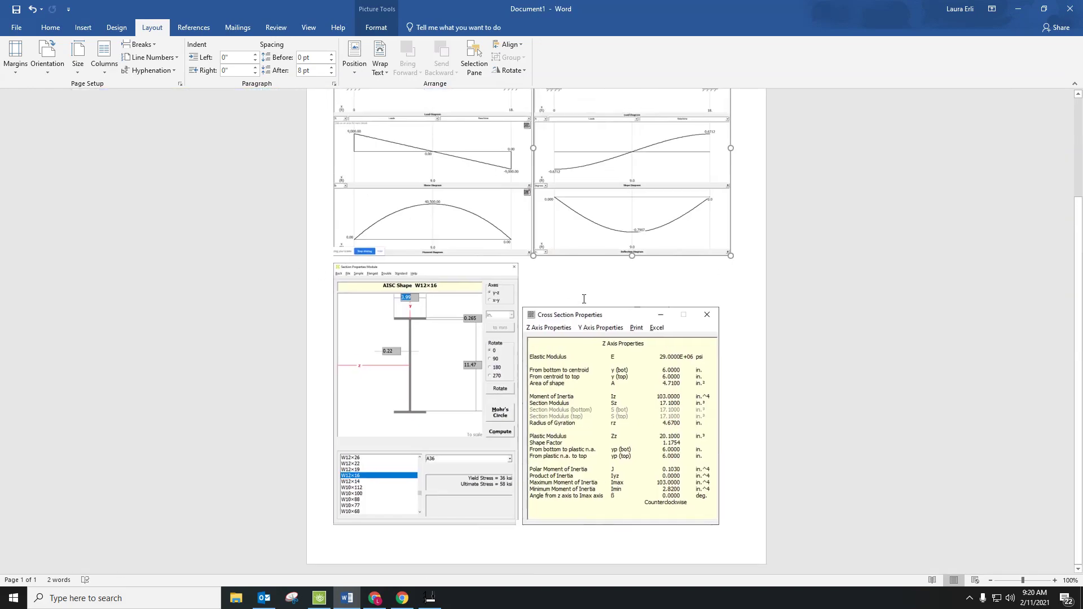
pyautogui.scroll(-1, 587, 355)
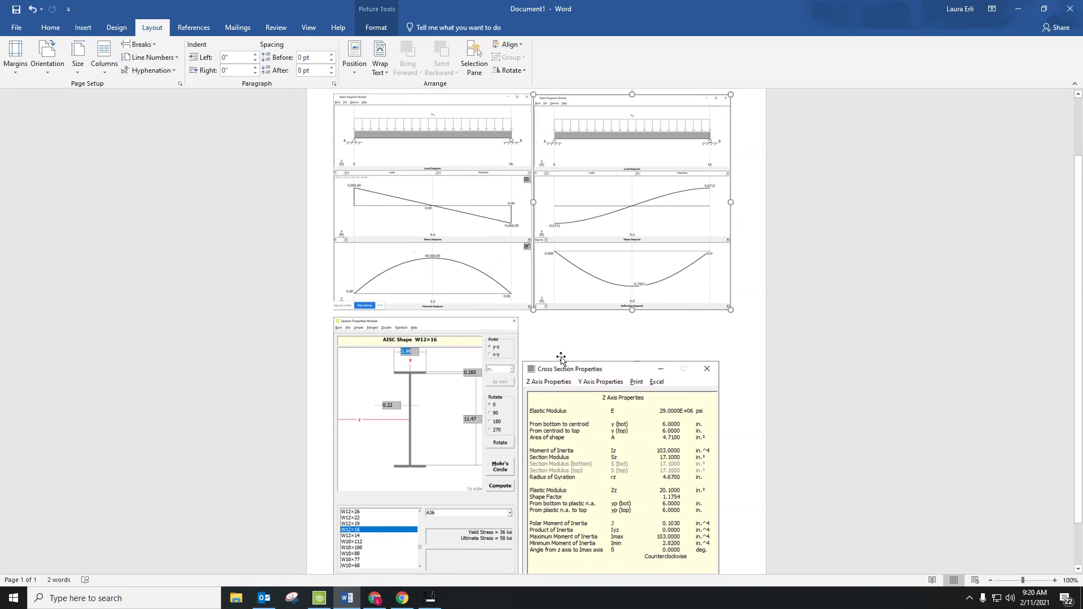
pyautogui.click(736, 520)
# Step: Start a new page and begin typing the heading 'Exterior Beam'
pyautogui.scroll(4, 659, 408)
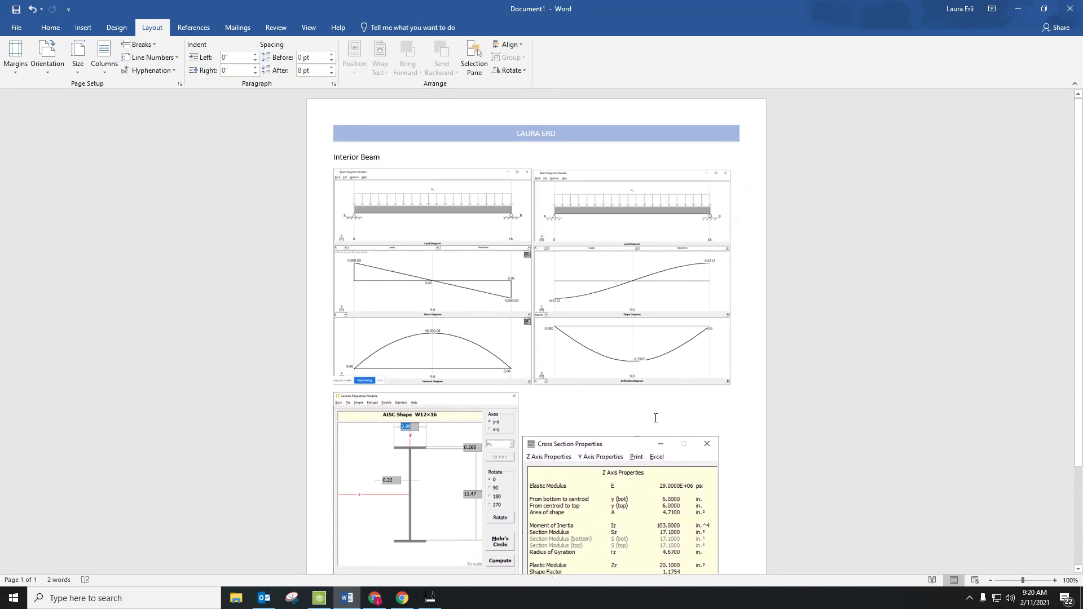
pyautogui.scroll(-4, 747, 492)
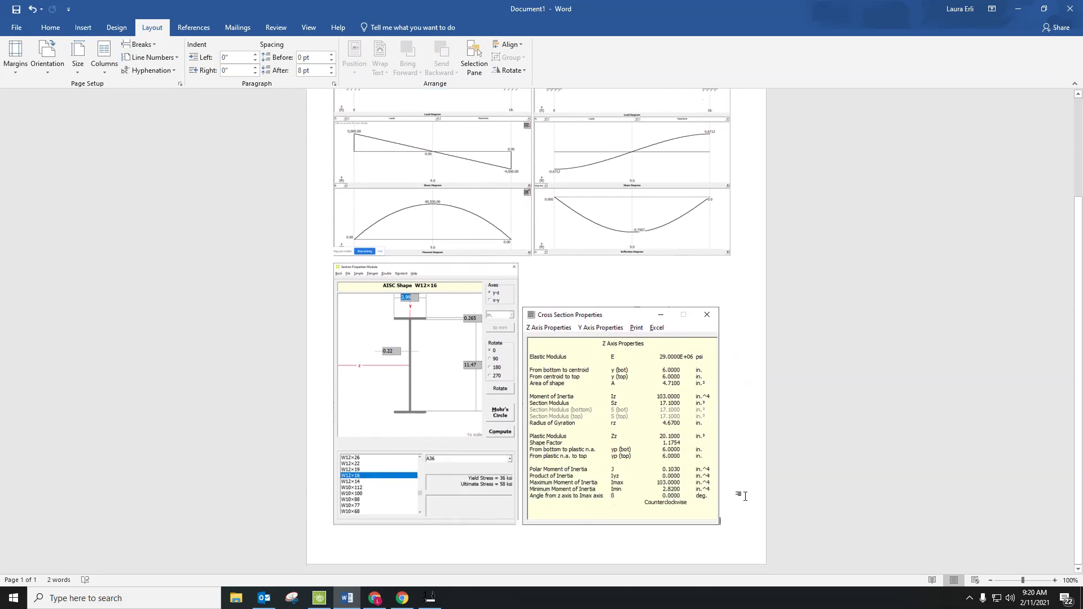
pyautogui.press('Return')
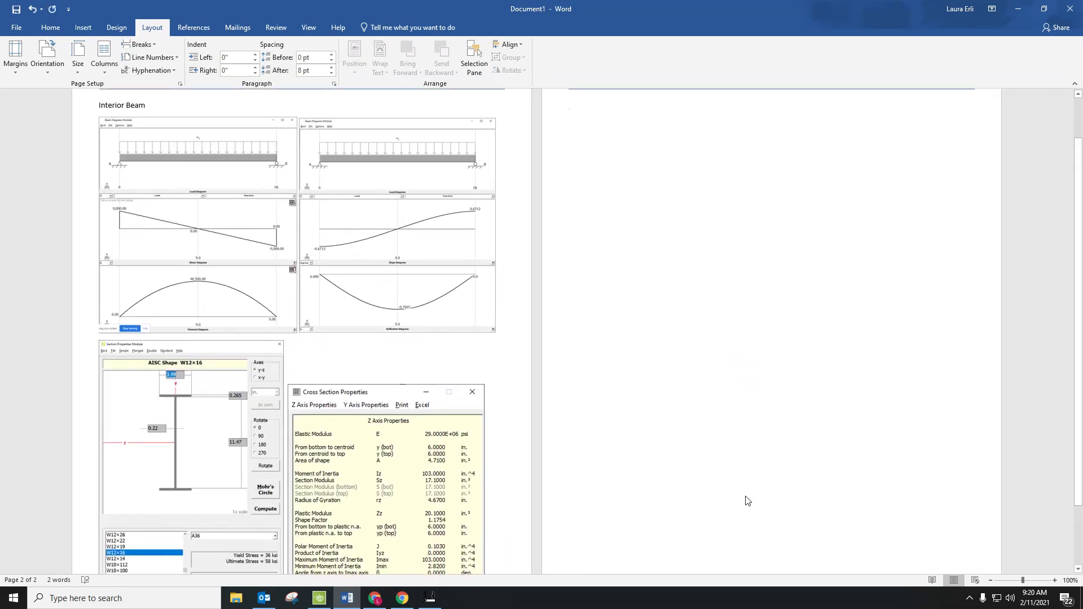
pyautogui.write('Exter')
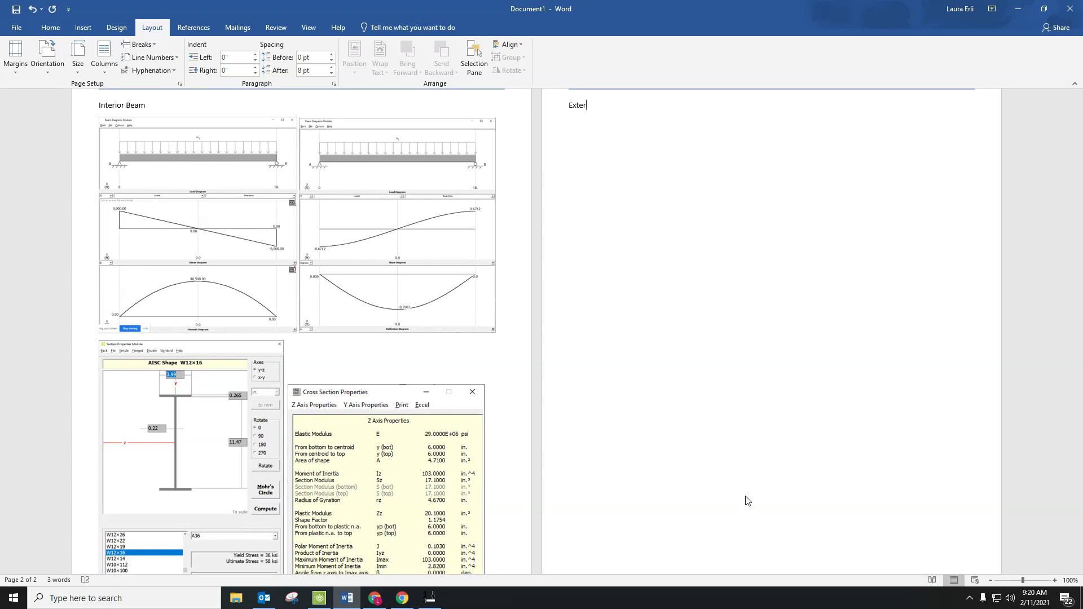
pyautogui.write('ior Beam')
# Step: Close the Beam Diagrams window, exit the Determinate Beam Module, and reset via File > Reset
pyautogui.click(434, 602)
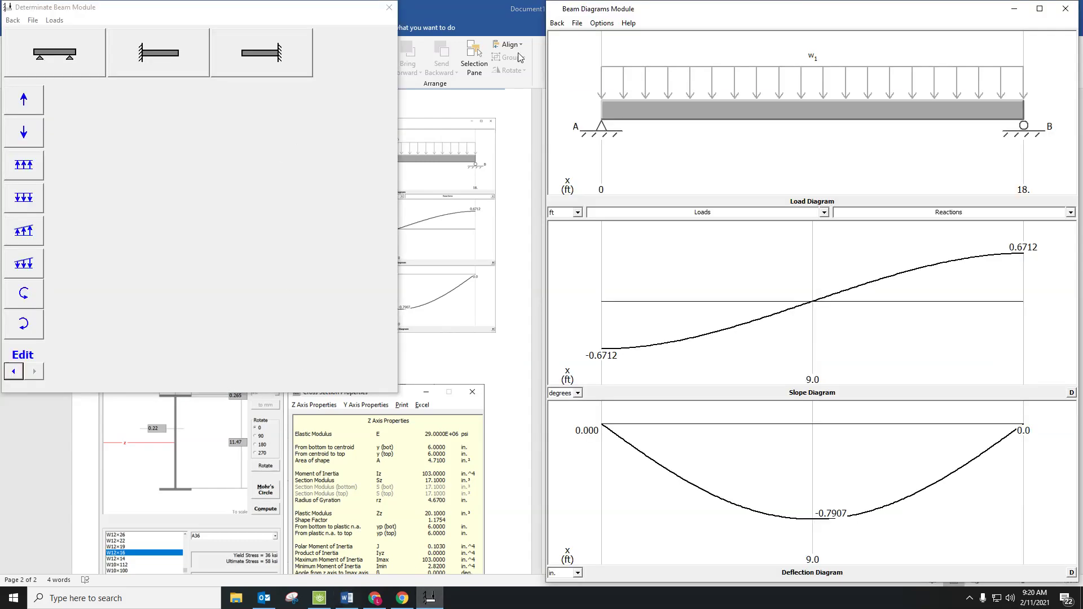
pyautogui.click(1065, 14)
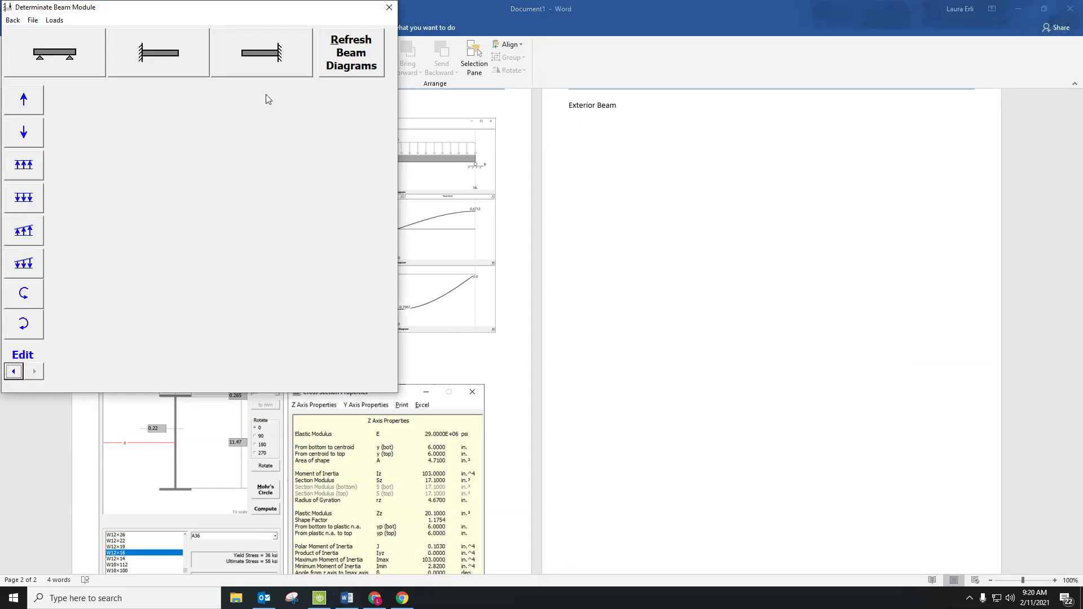
pyautogui.click(12, 21)
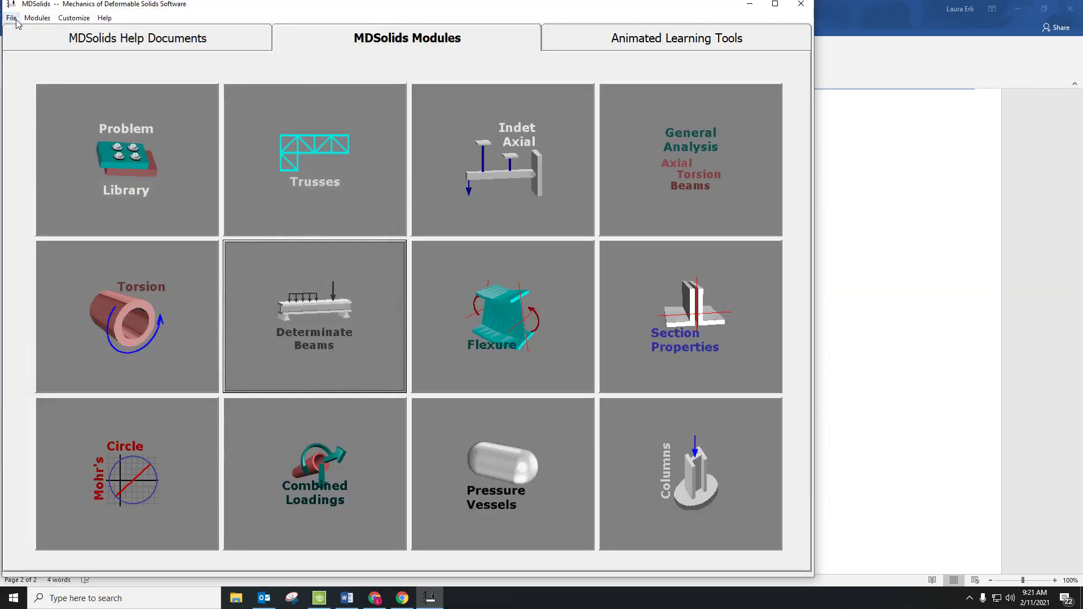
pyautogui.click(11, 17)
pyautogui.click(29, 32)
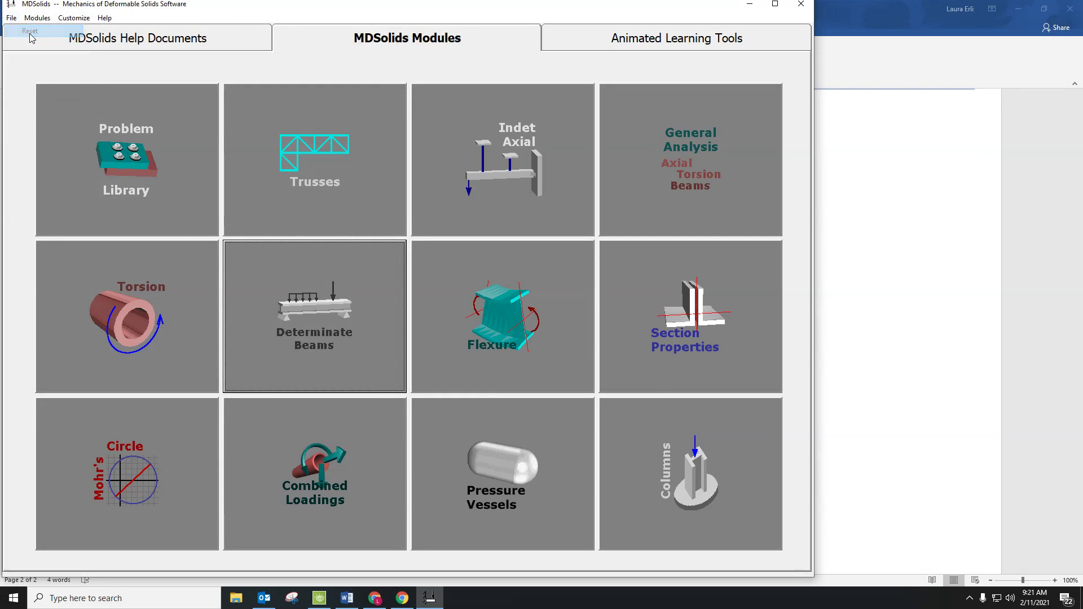